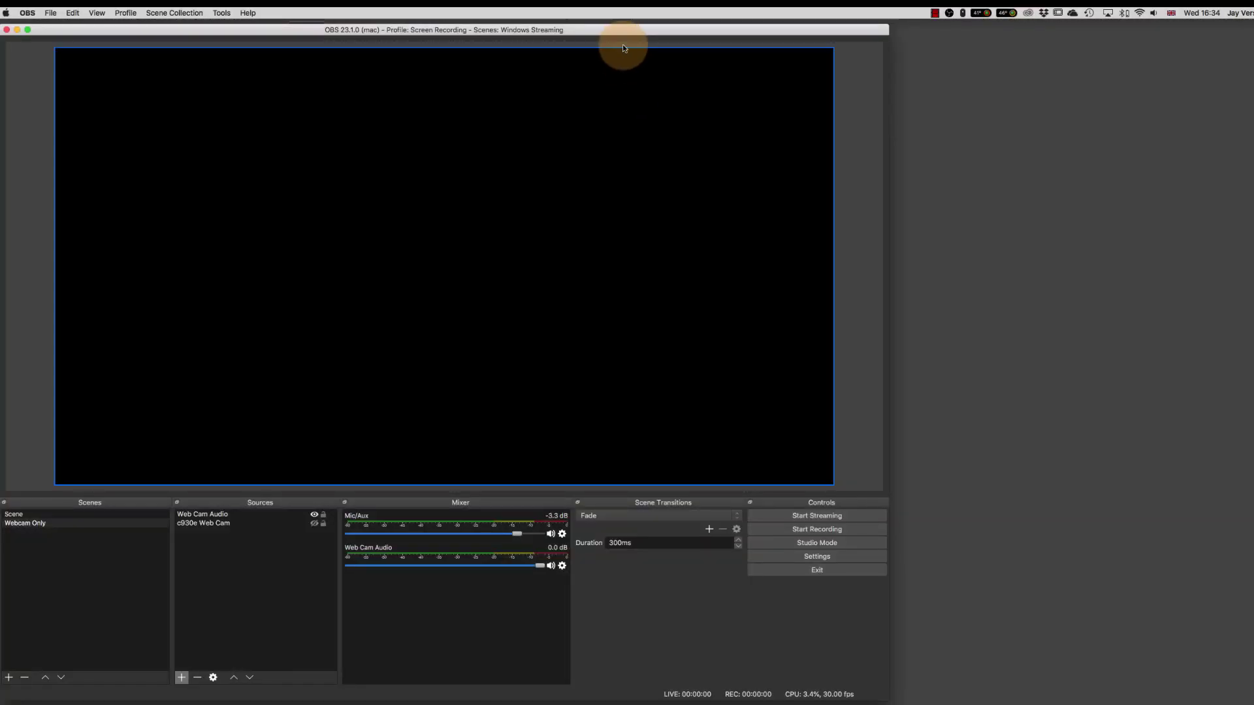
# - Begin creating a new scene collection from the Scene Collection menu
pyautogui.moveTo(622, 32); pyautogui.dragTo(620, 26)
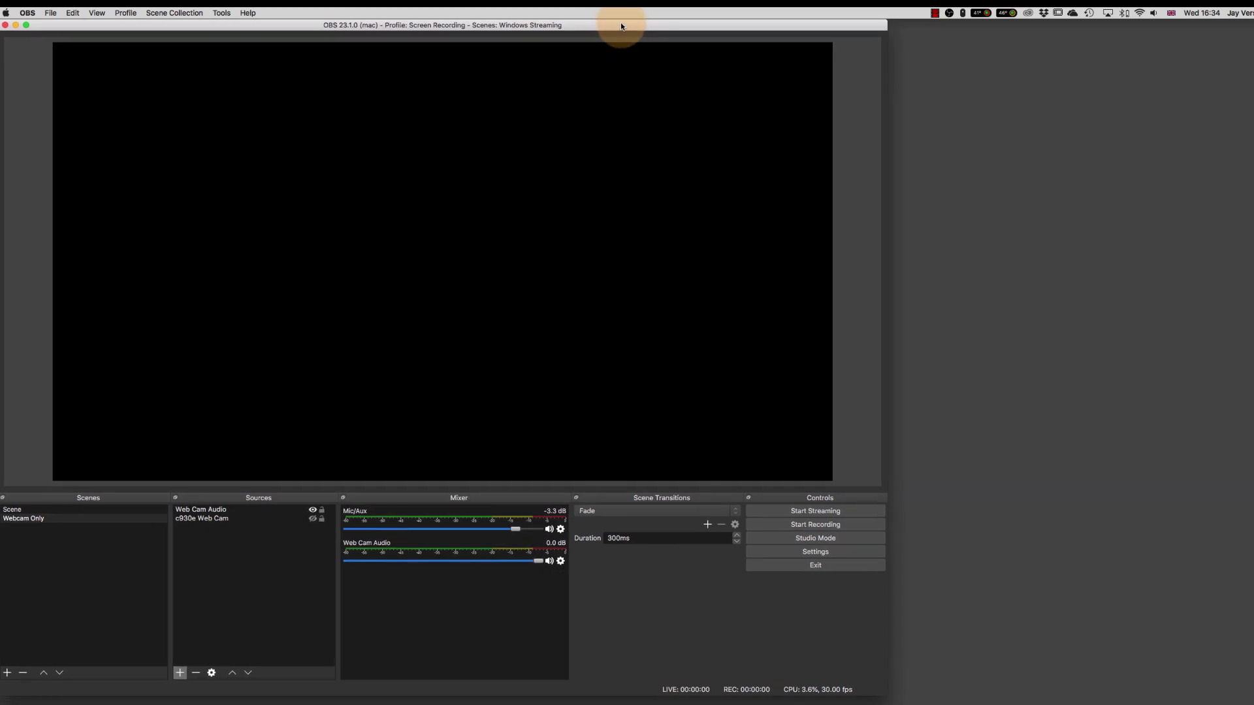
pyautogui.click(403, 245)
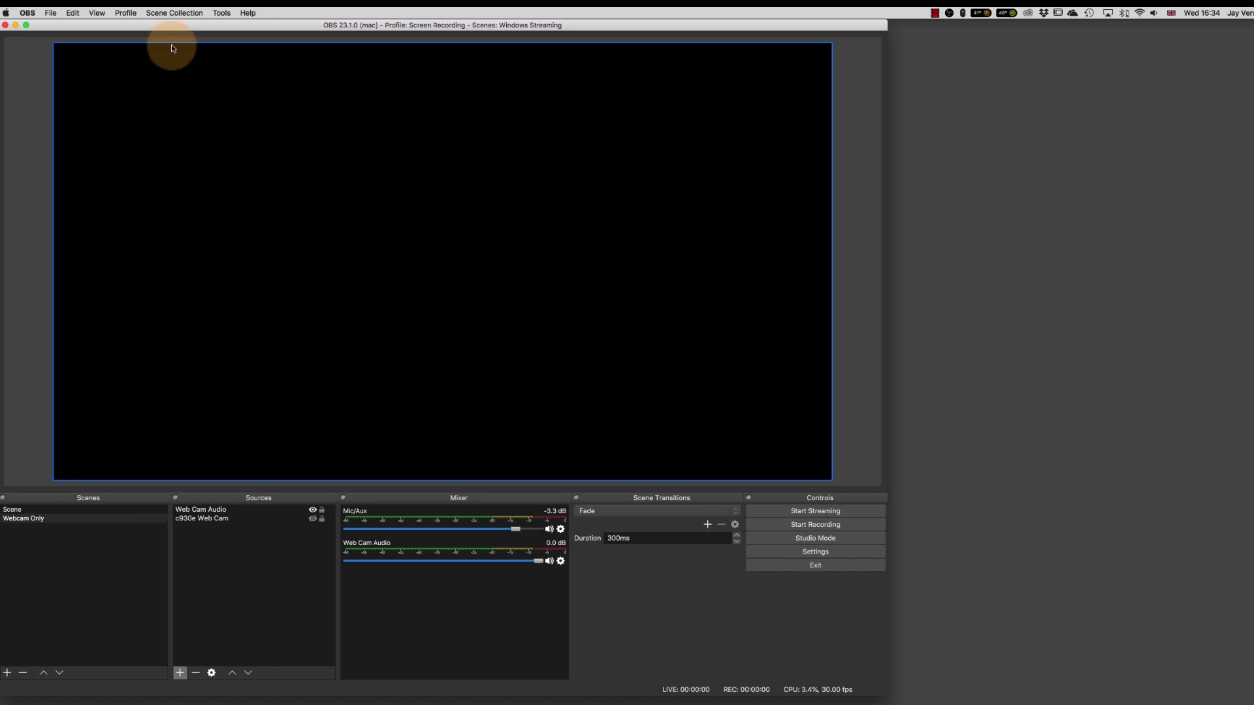
pyautogui.click(184, 14)
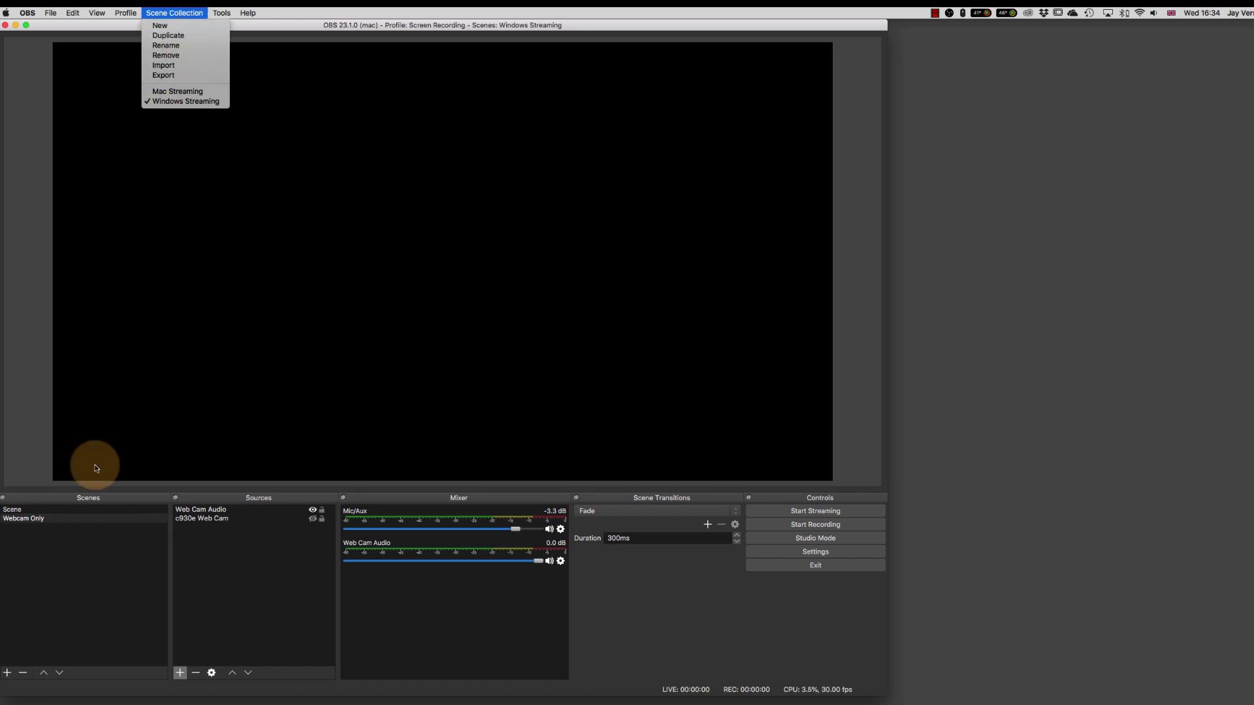
pyautogui.click(36, 488)
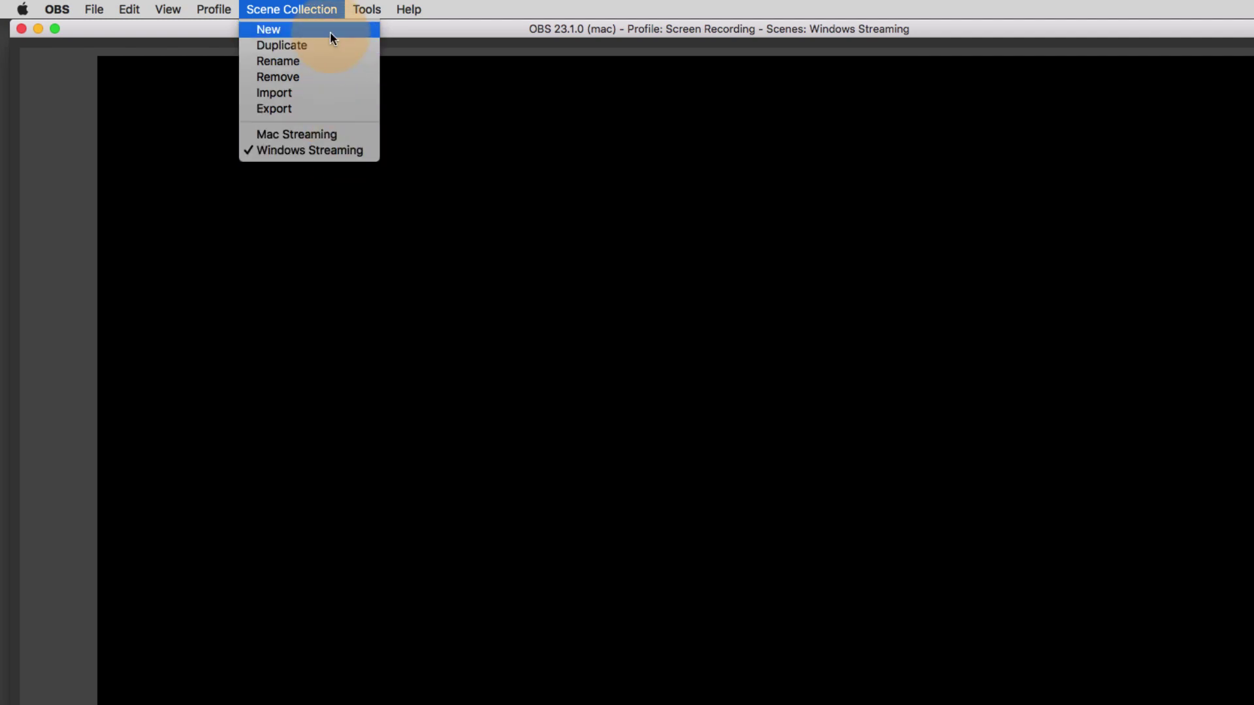
pyautogui.click(330, 29)
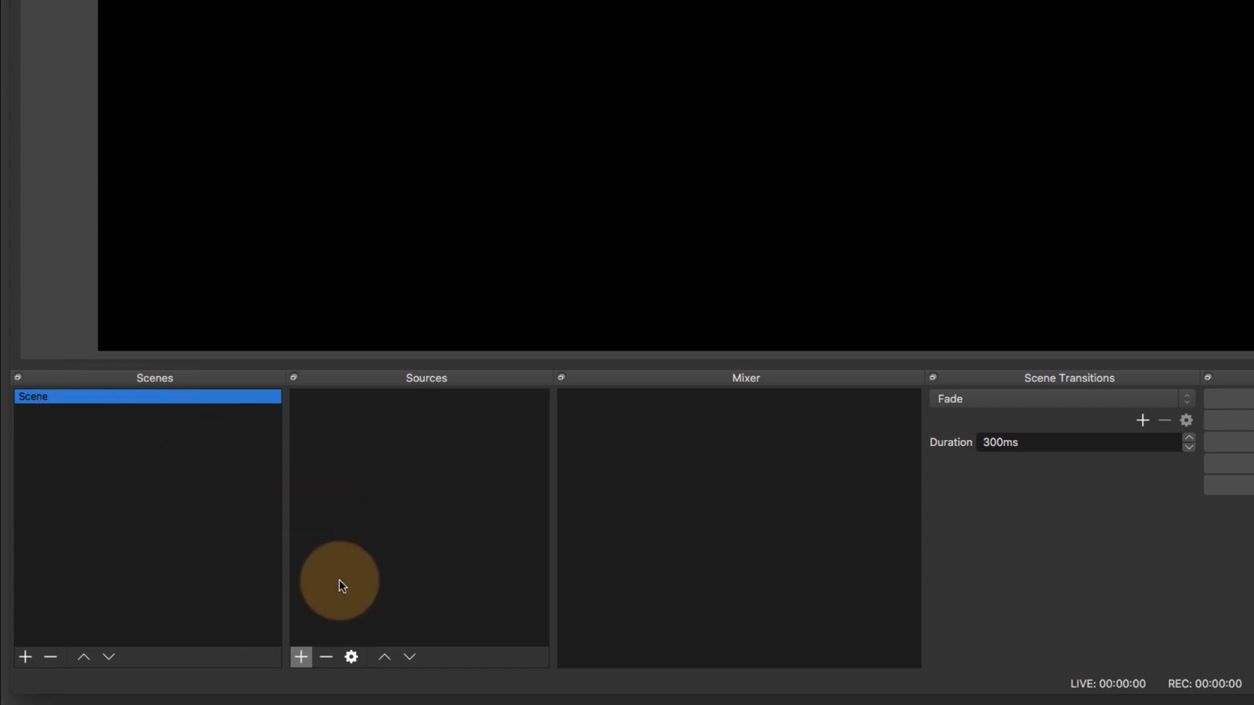
# - Add a Video Capture Device source named 'Web Cam'
pyautogui.click(300, 656)
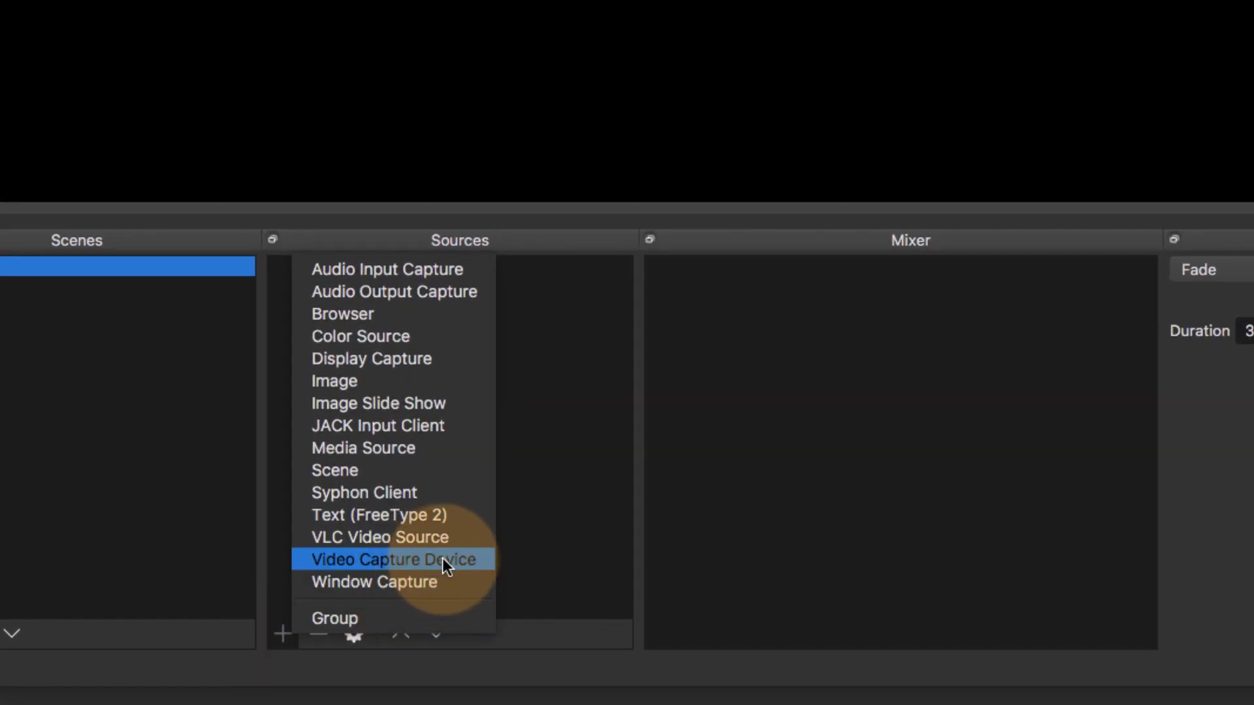
pyautogui.click(475, 558)
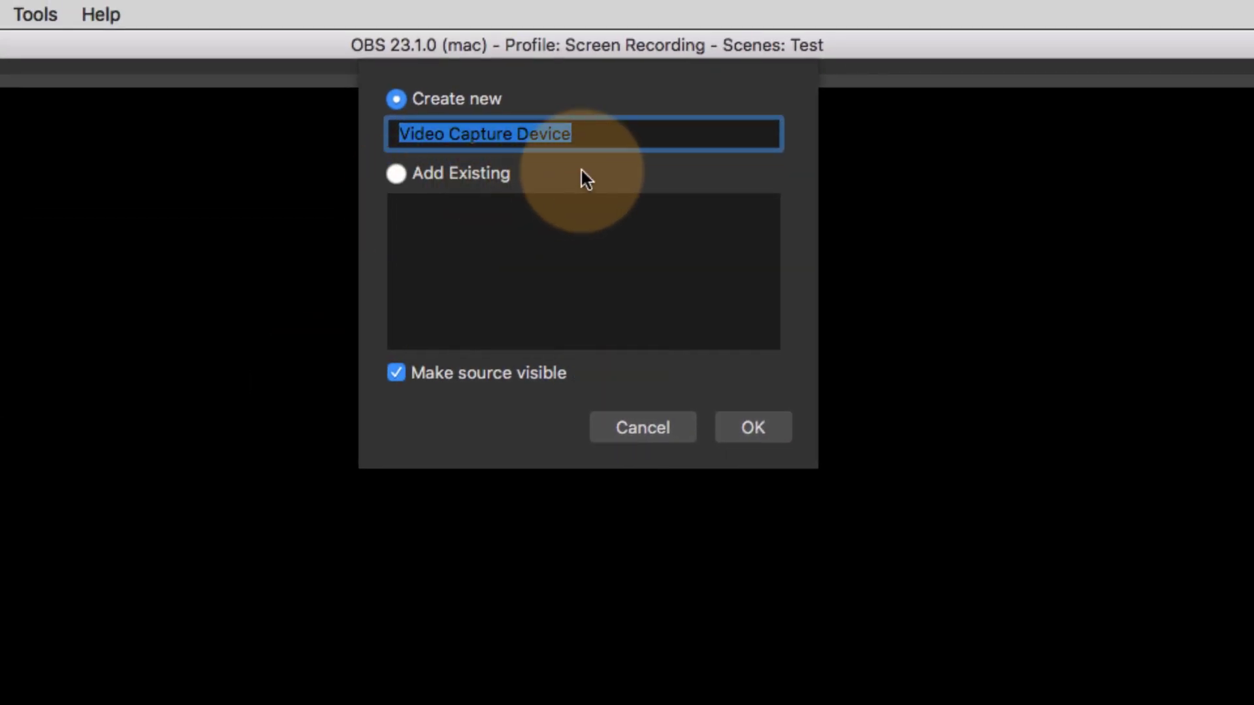
pyautogui.write('Web Cam')
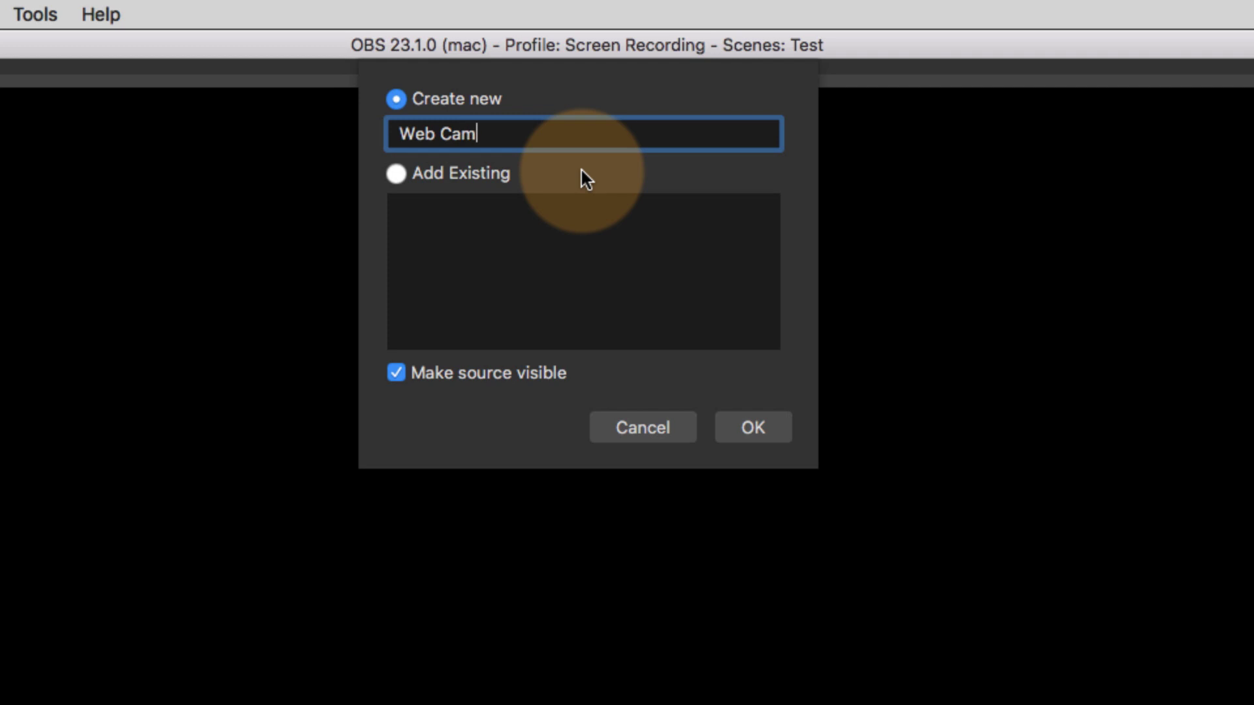
pyautogui.press('Return')
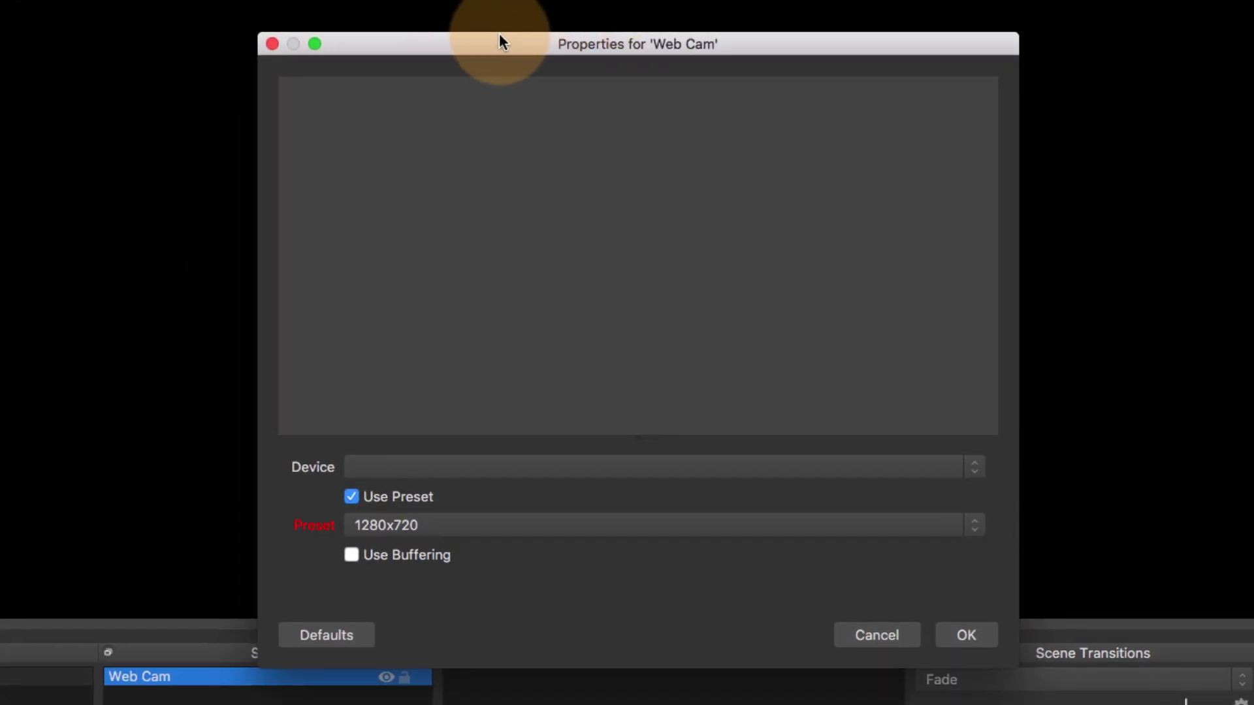
# - Set the Web Cam device to C922 Pro Stream Webcam and keep the 1280x720 preset
pyautogui.moveTo(498, 36); pyautogui.dragTo(483, 39)
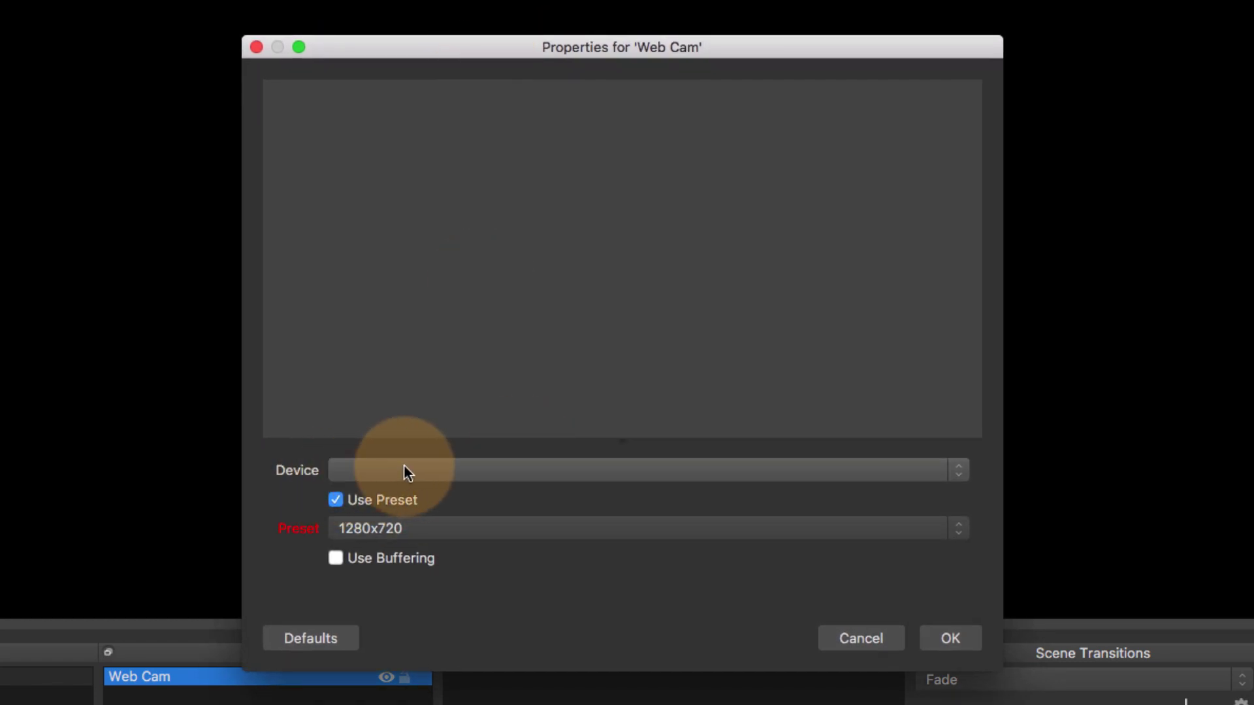
pyautogui.click(667, 465)
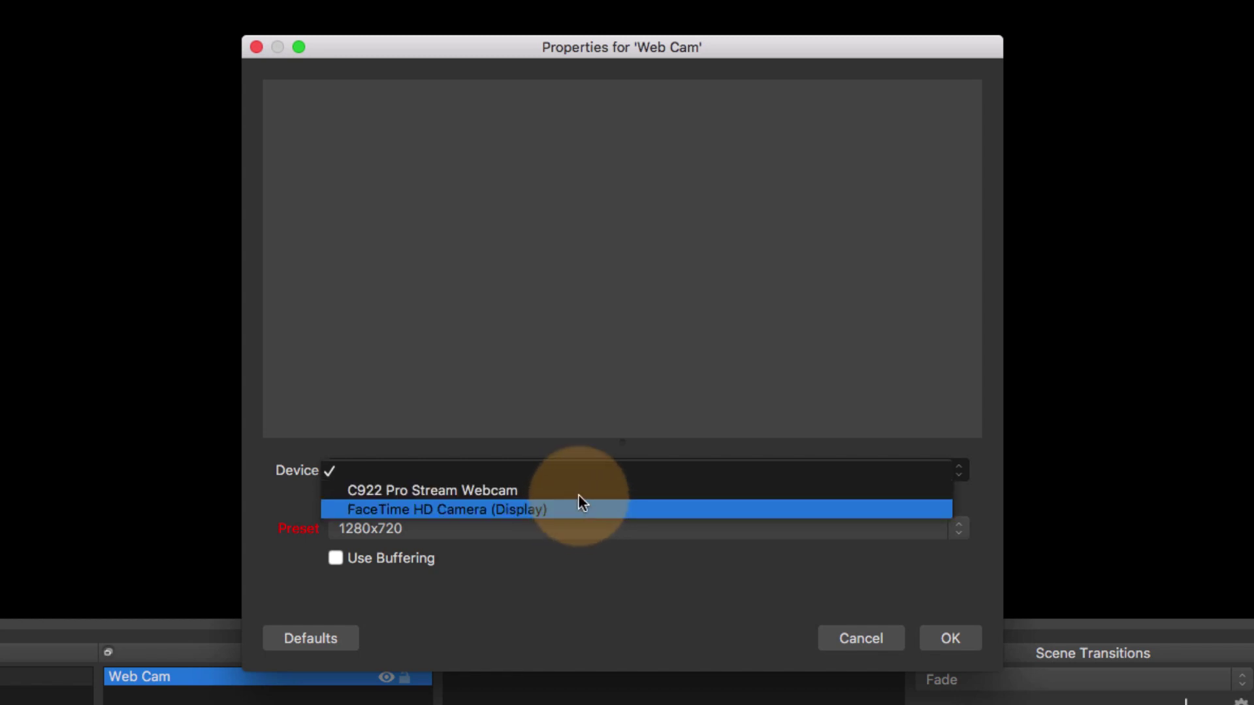
pyautogui.click(542, 489)
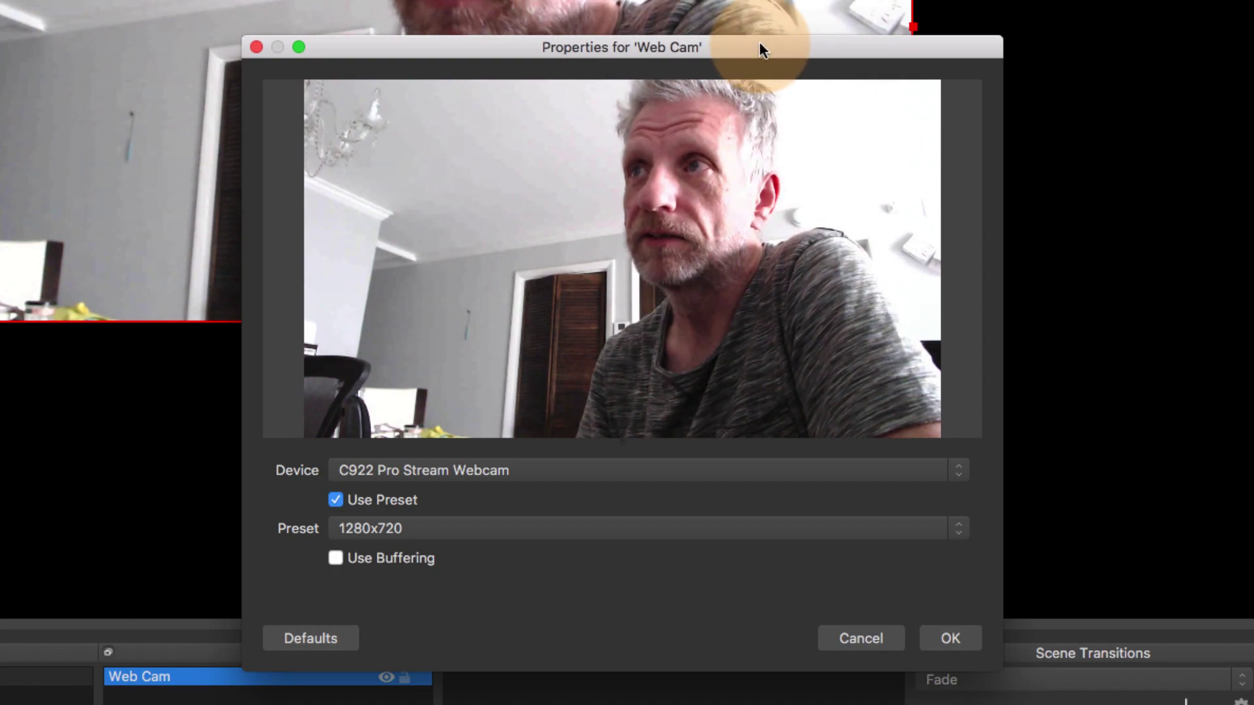
pyautogui.moveTo(758, 47); pyautogui.dragTo(1253, 364)
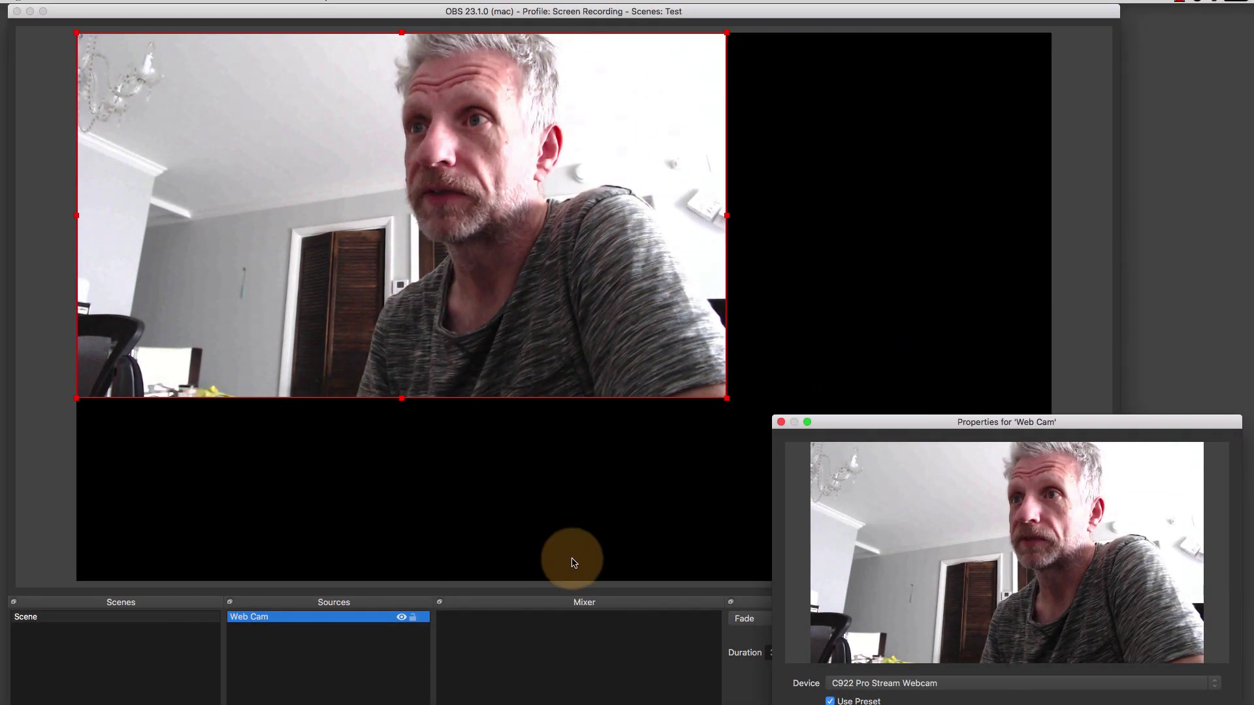
pyautogui.moveTo(868, 422); pyautogui.dragTo(400, 227)
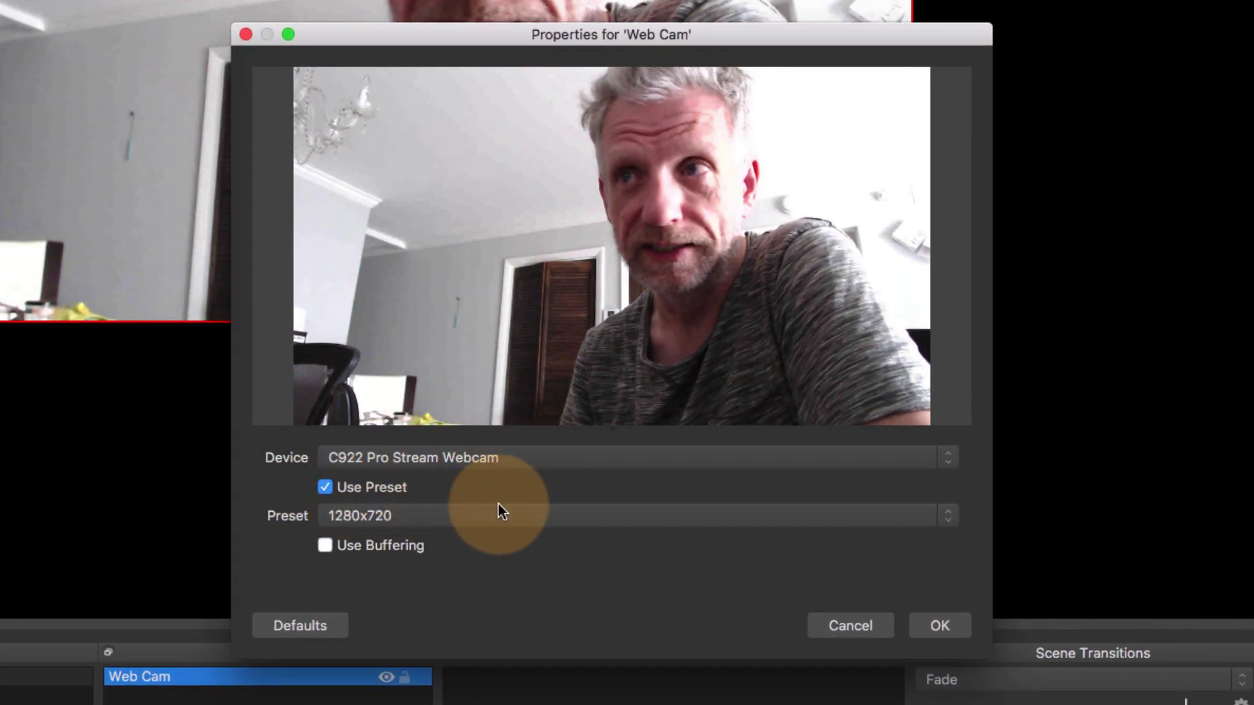
pyautogui.click(532, 516)
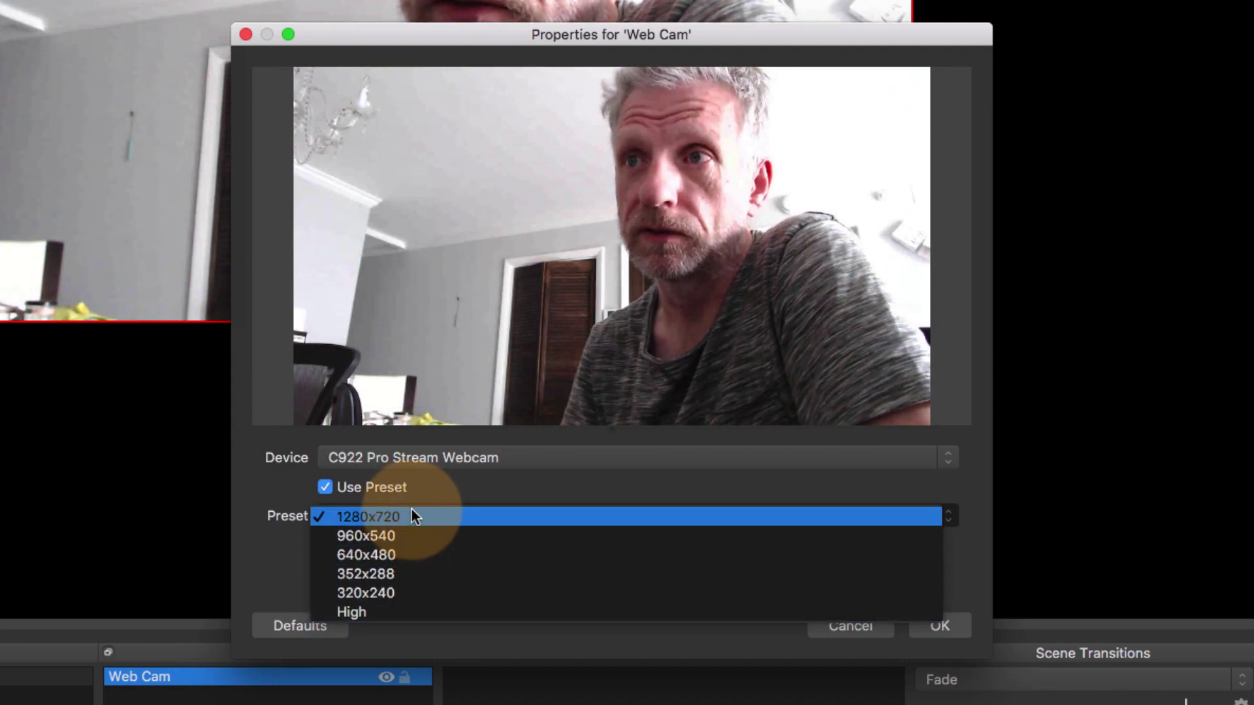
pyautogui.click(474, 485)
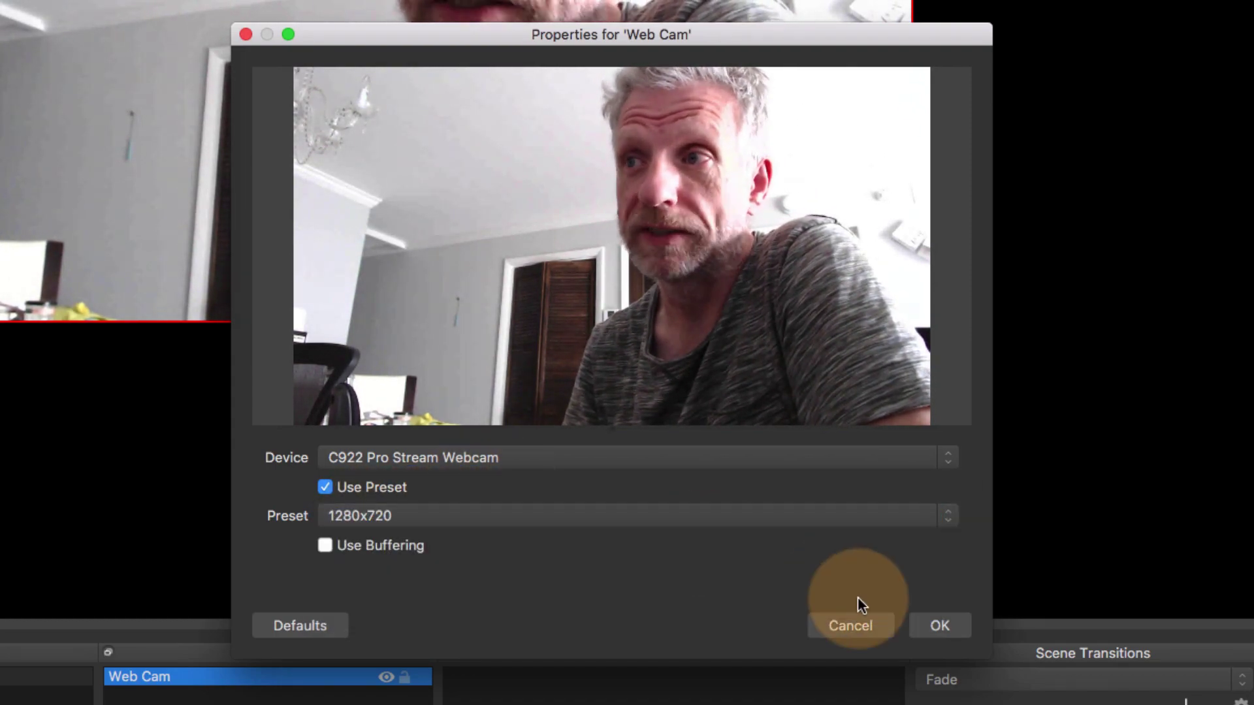
# - Close the webcam properties and set the Base (Canvas) Resolution to 2560x1440 in Video settings
pyautogui.click(926, 629)
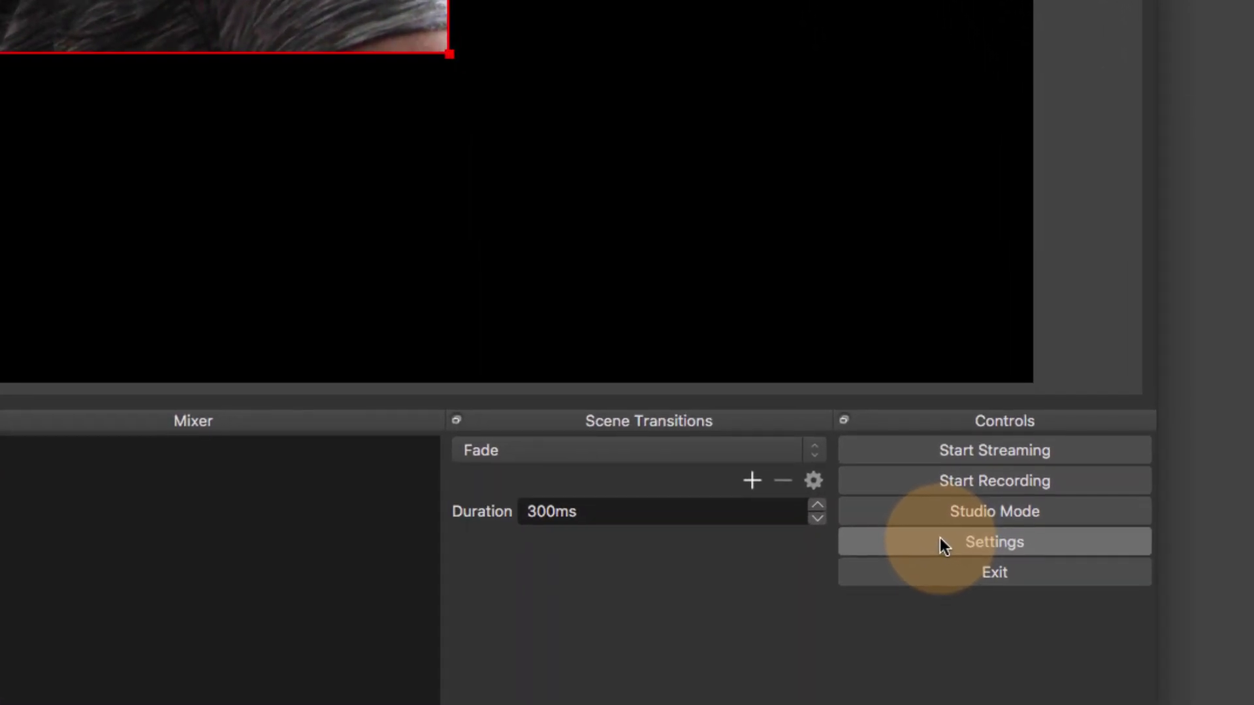
pyautogui.click(993, 667)
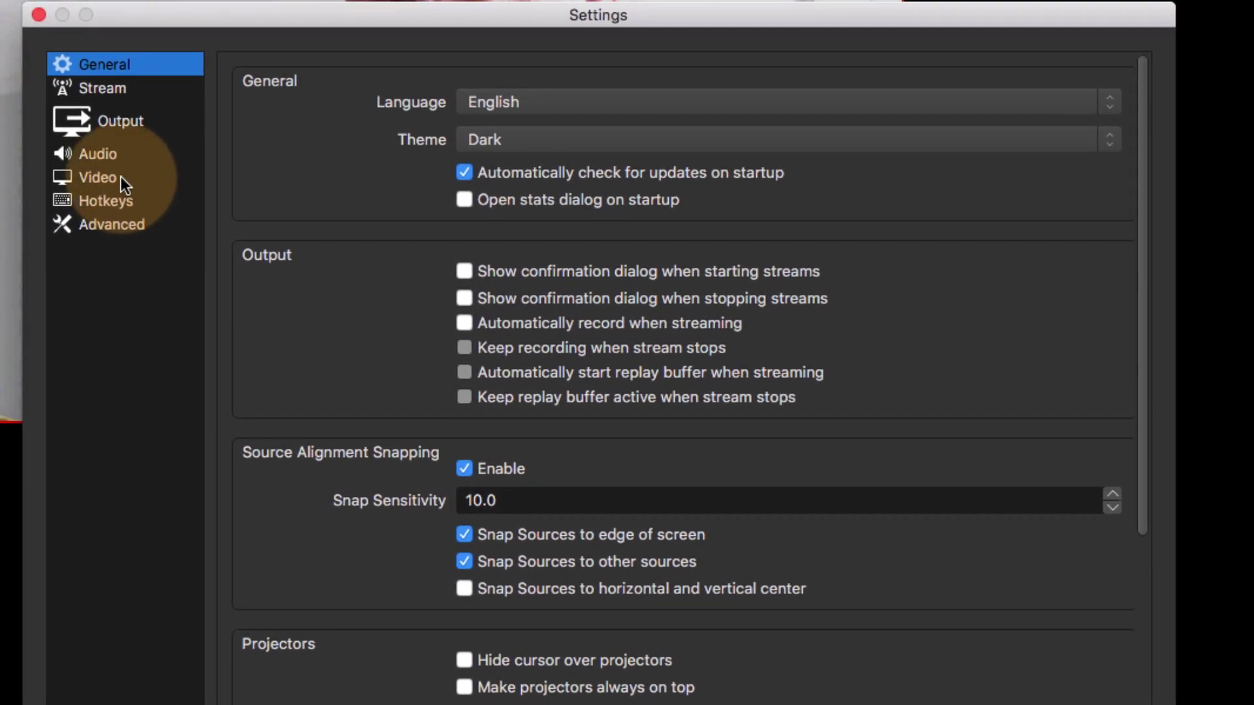
pyautogui.click(121, 176)
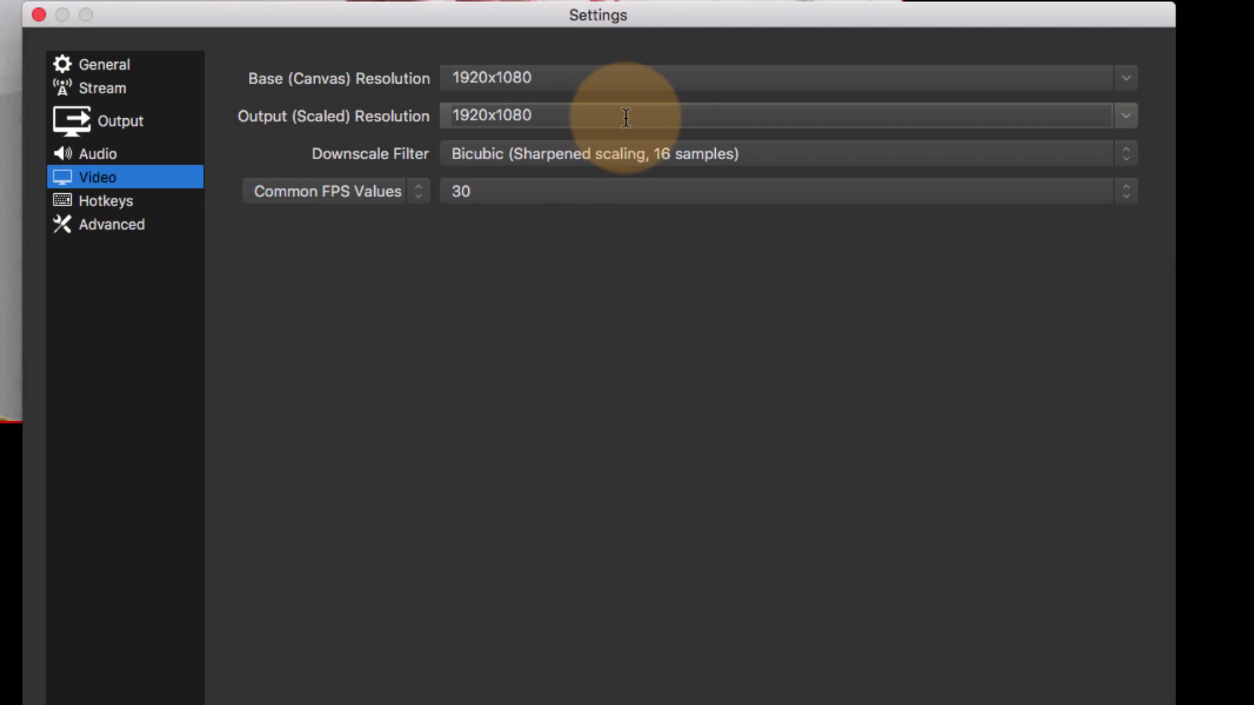
pyautogui.click(1126, 79)
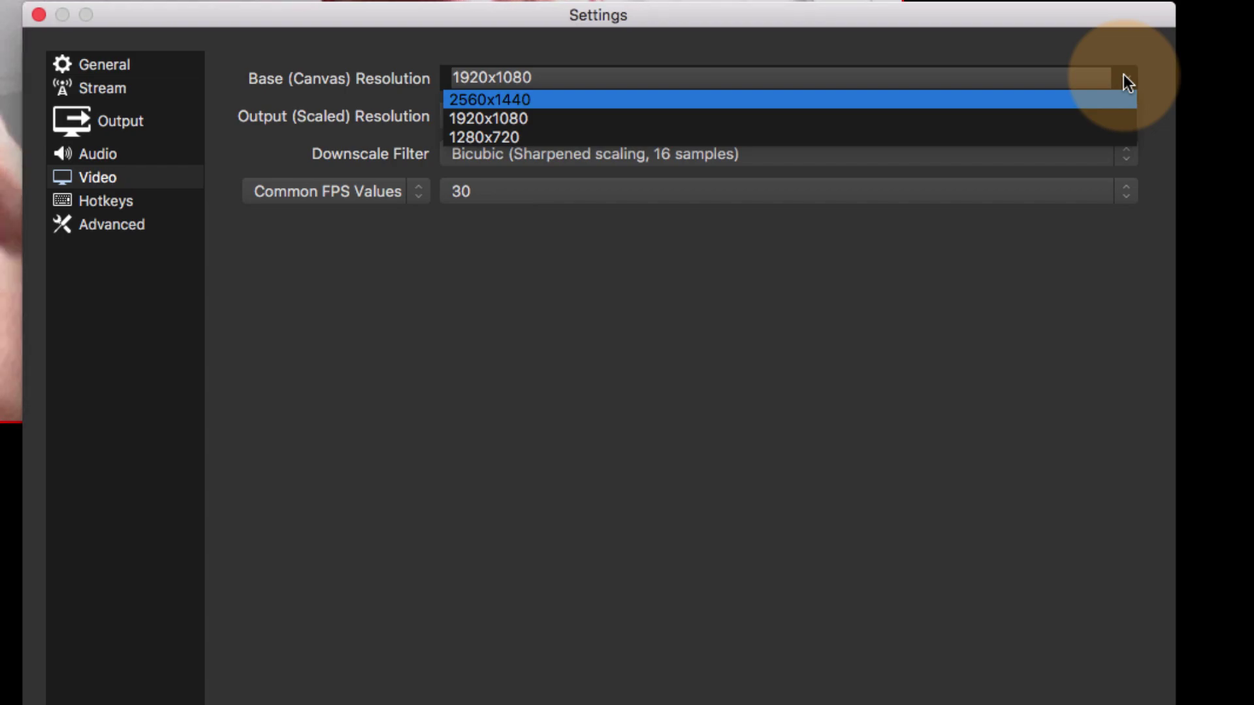
pyautogui.moveTo(1018, 18); pyautogui.dragTo(987, 302)
pyautogui.click(1082, 360)
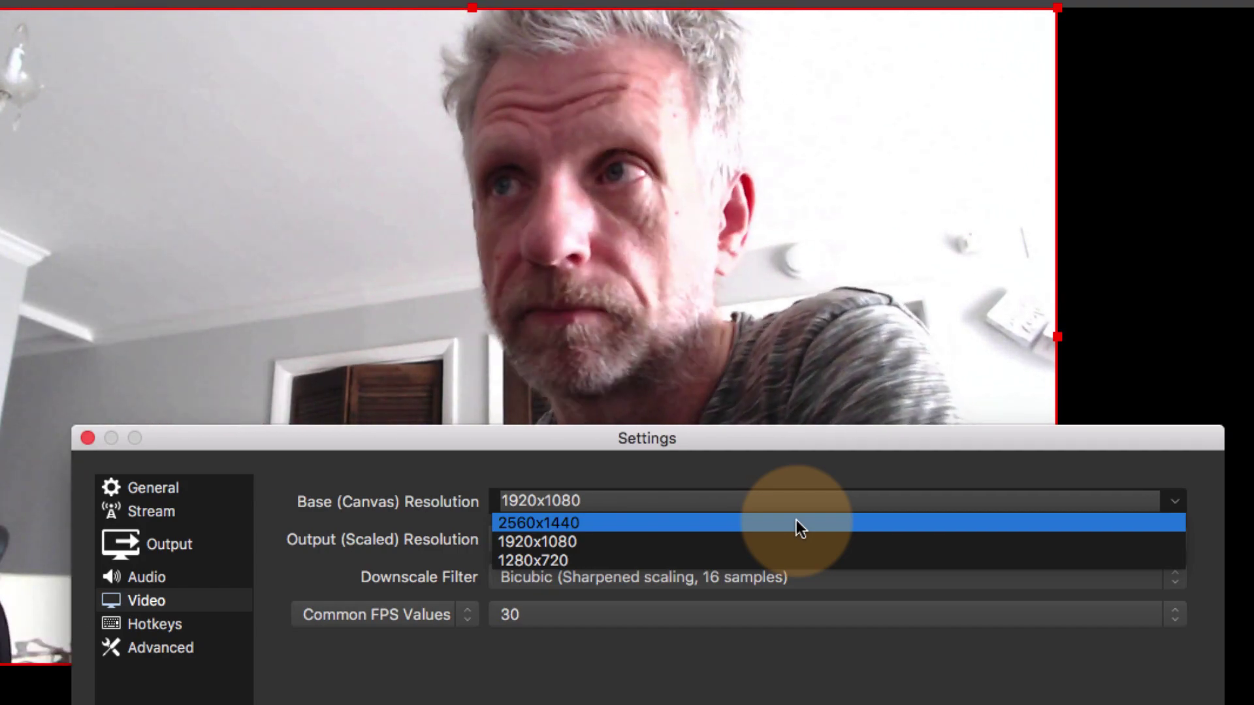
pyautogui.click(797, 522)
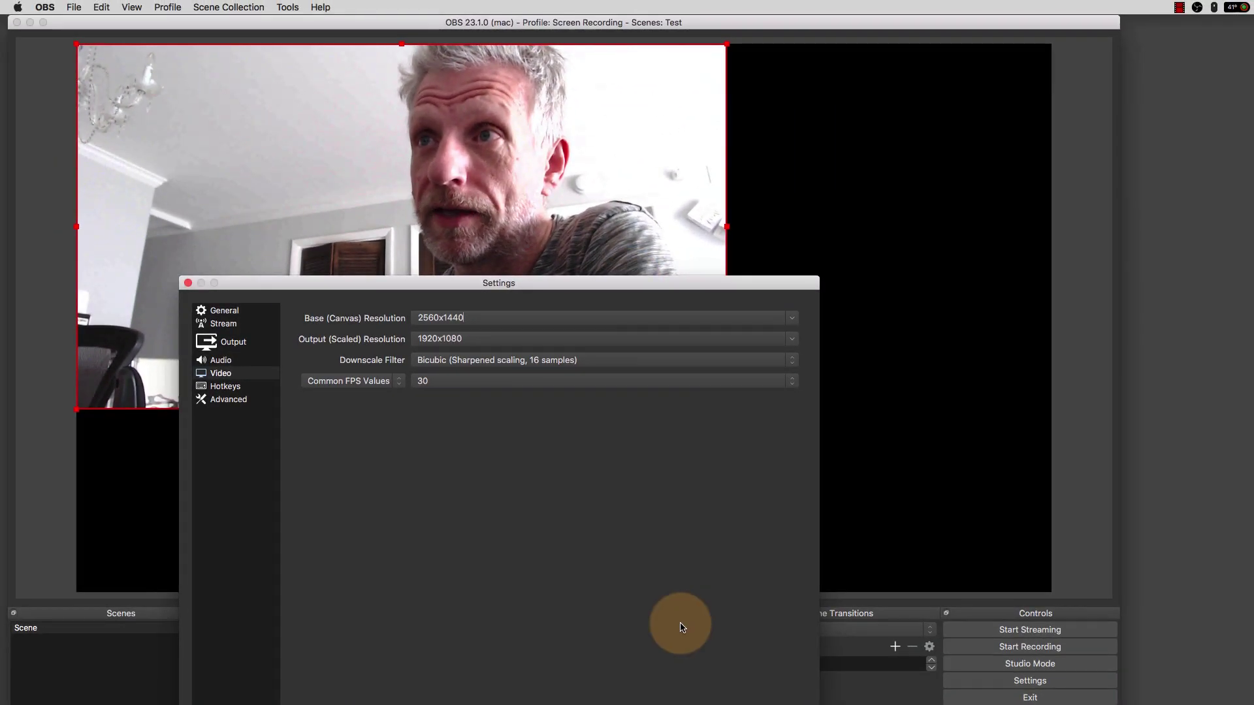
pyautogui.press('Return')
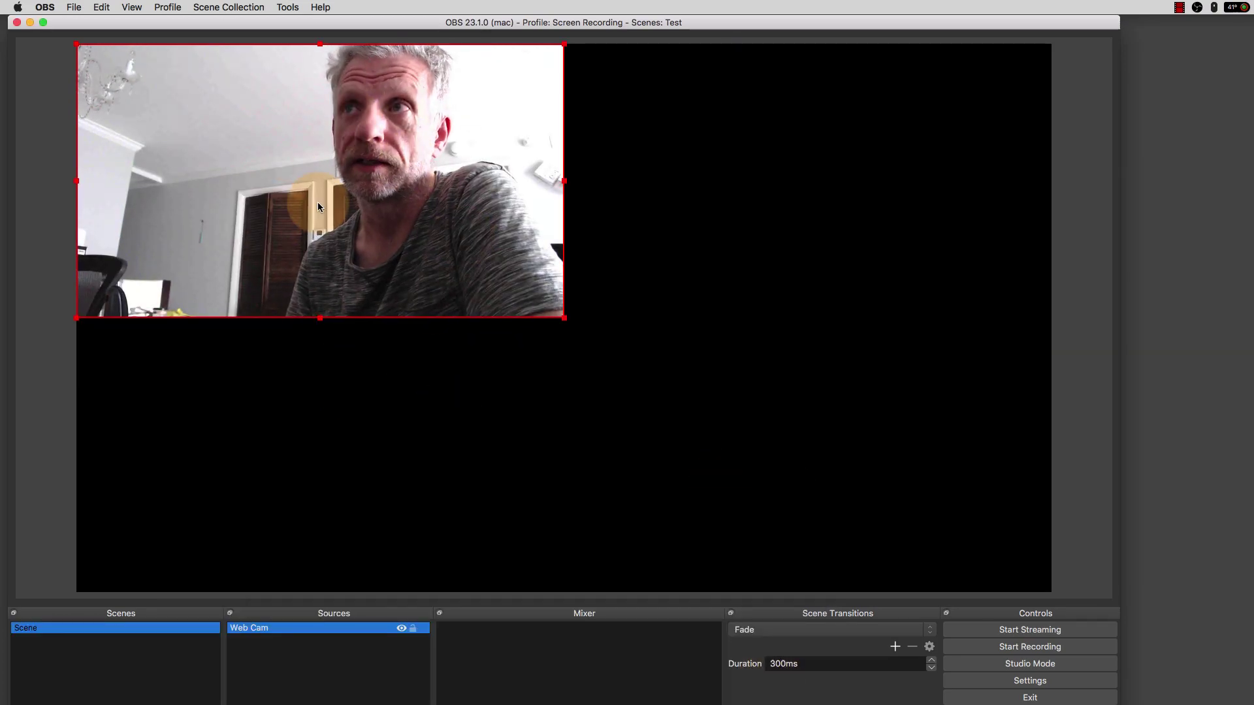
# - Resize the webcam box in the preview, enlarging it and then shrinking it toward the top-left
pyautogui.moveTo(565, 322); pyautogui.dragTo(1056, 555)
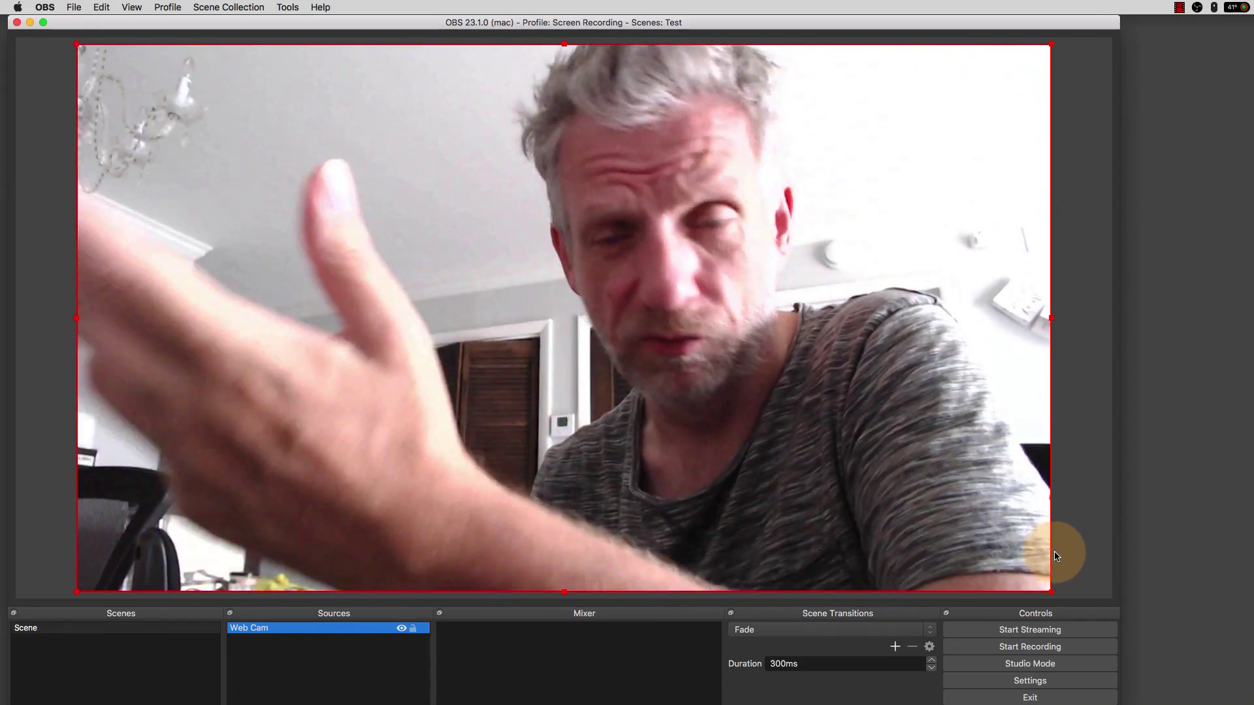
pyautogui.moveTo(1056, 556); pyautogui.dragTo(854, 481)
pyautogui.click(1027, 694)
# - Confirm the Video settings at 1920x1080 base and output resolution with 30 FPS
pyautogui.click(1025, 680)
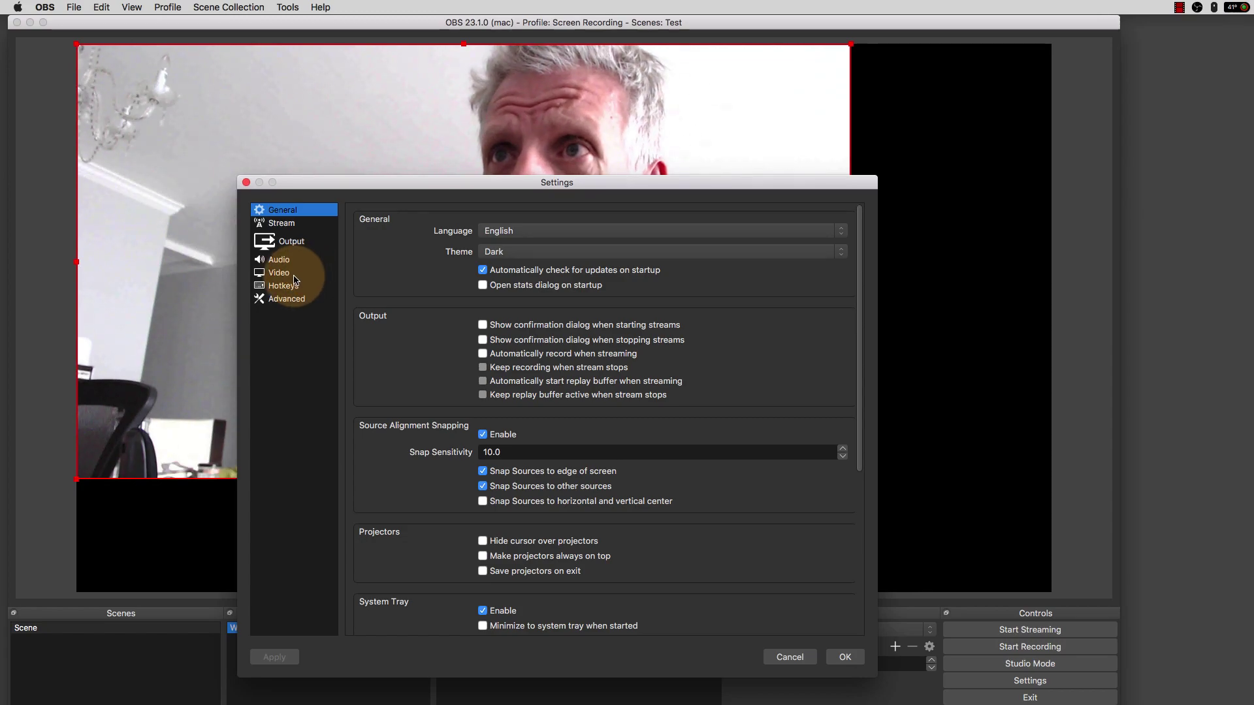
pyautogui.click(281, 273)
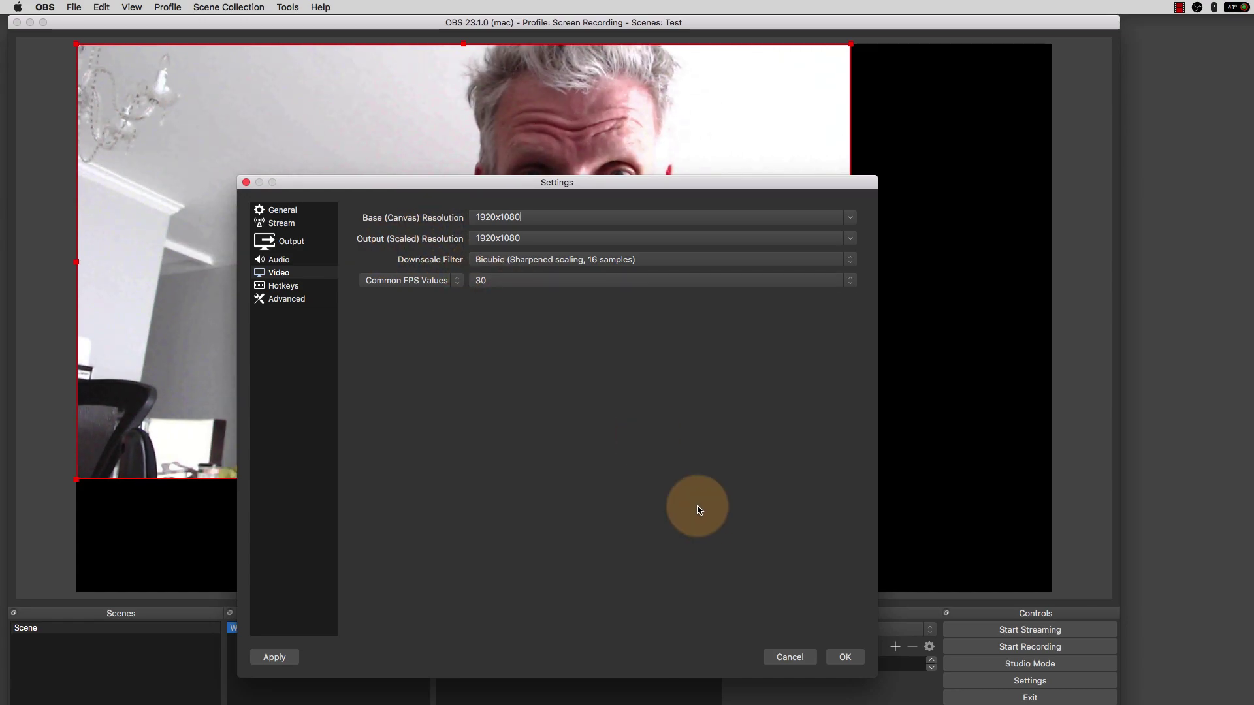
pyautogui.click(840, 657)
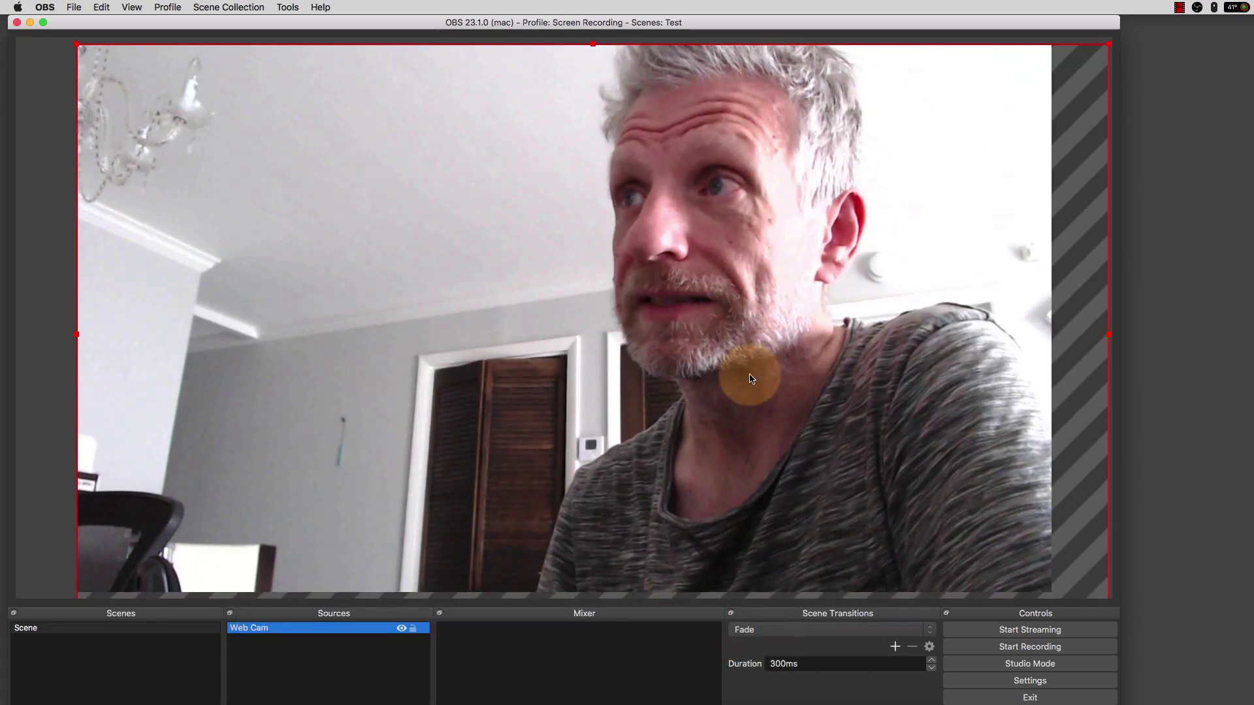
# - Move the Web Cam image around, then Reset Transform to restore its 1280x720 top-left placement
pyautogui.moveTo(764, 377); pyautogui.dragTo(707, 454)
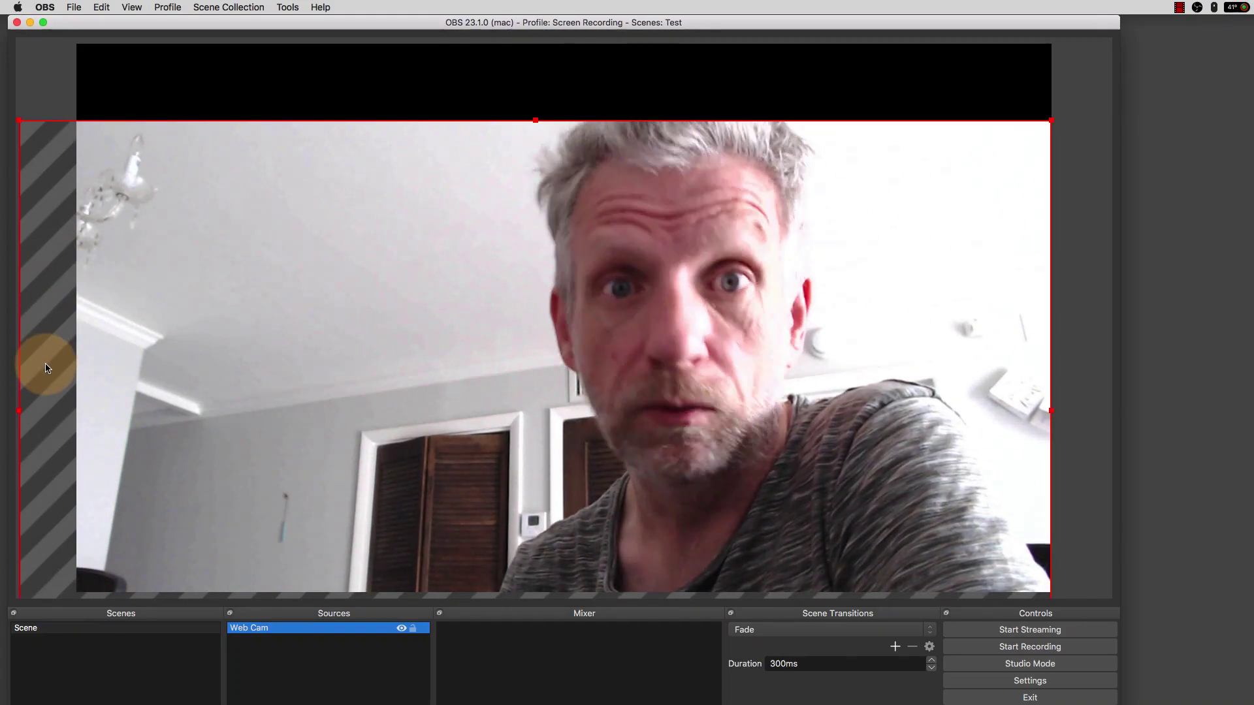
pyautogui.moveTo(65, 352); pyautogui.dragTo(84, 327)
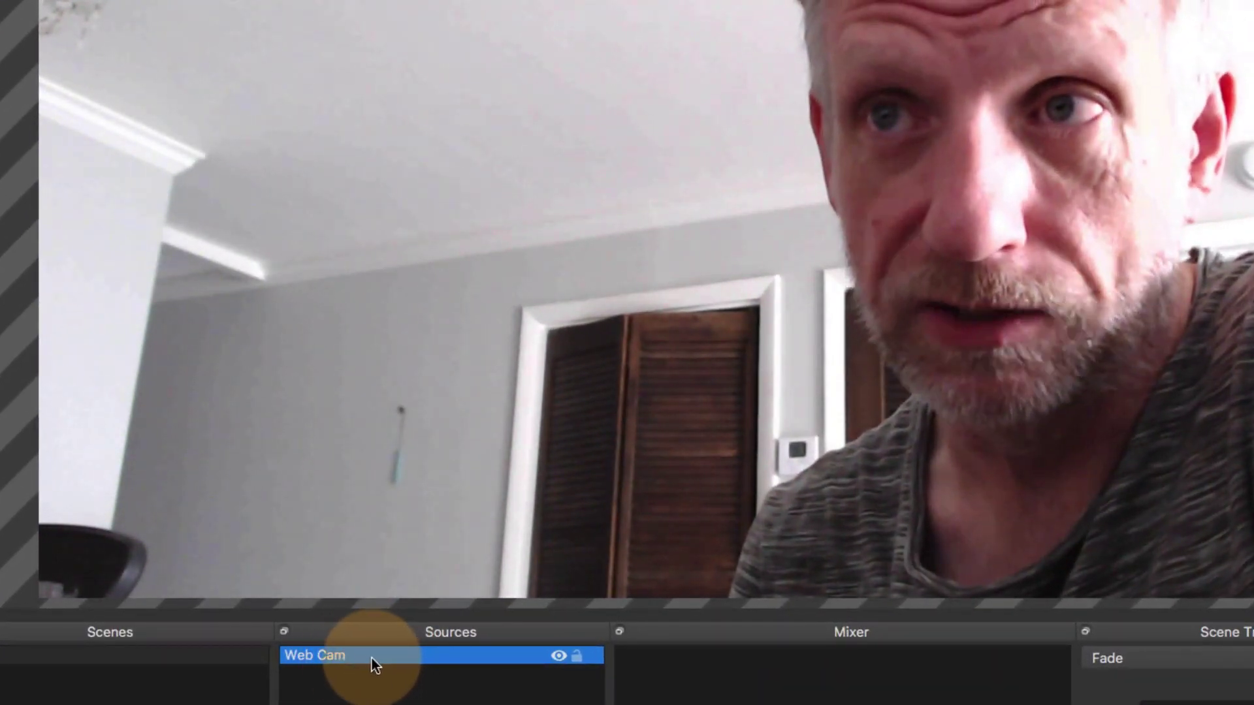
pyautogui.rightClick(371, 658)
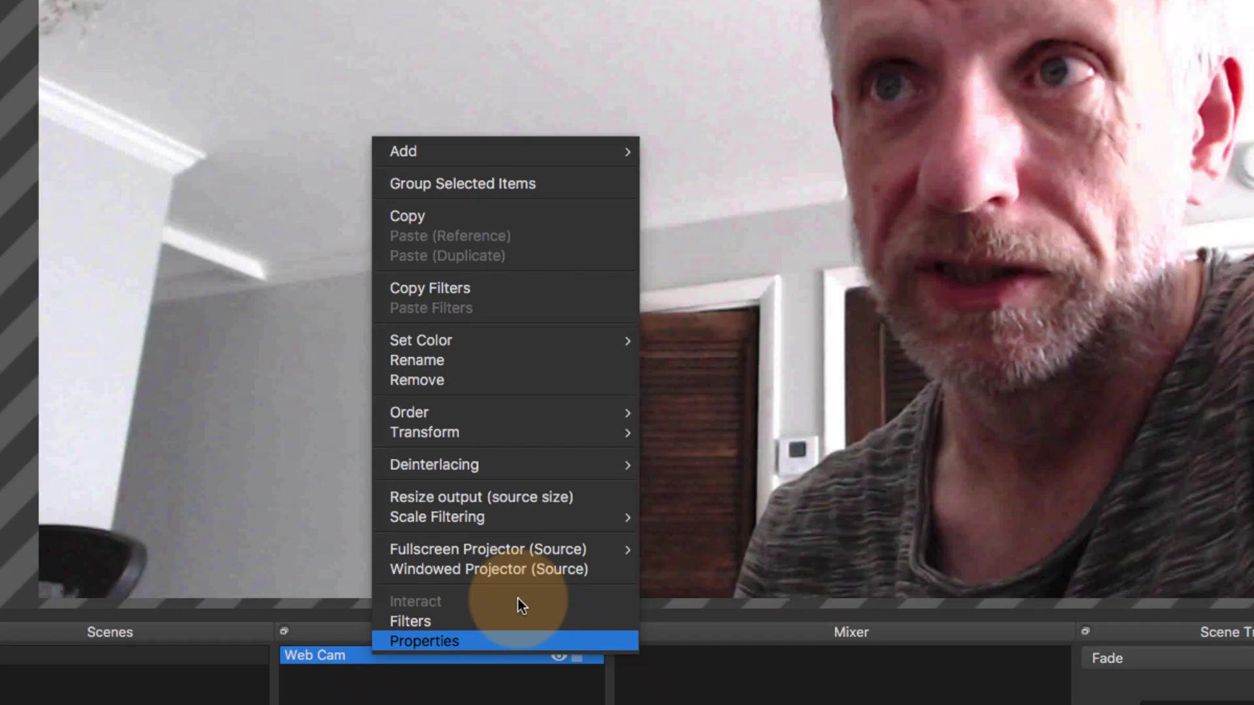
pyautogui.moveTo(555, 432)
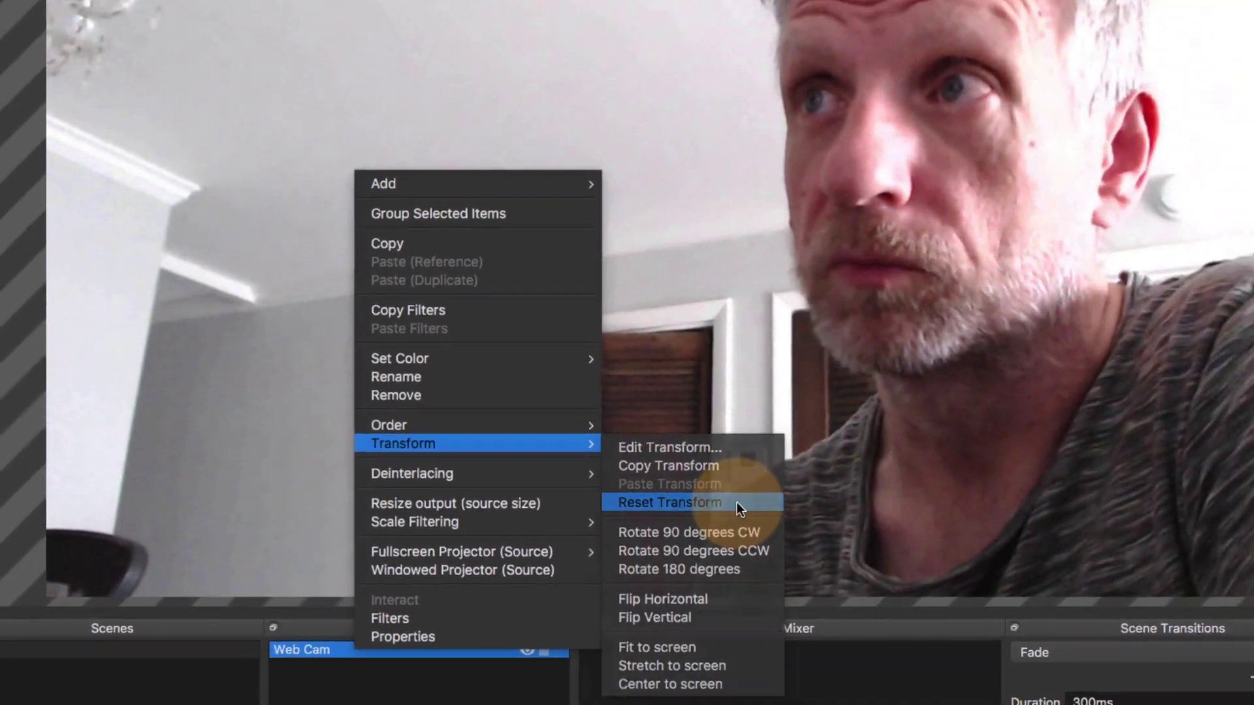
pyautogui.click(787, 496)
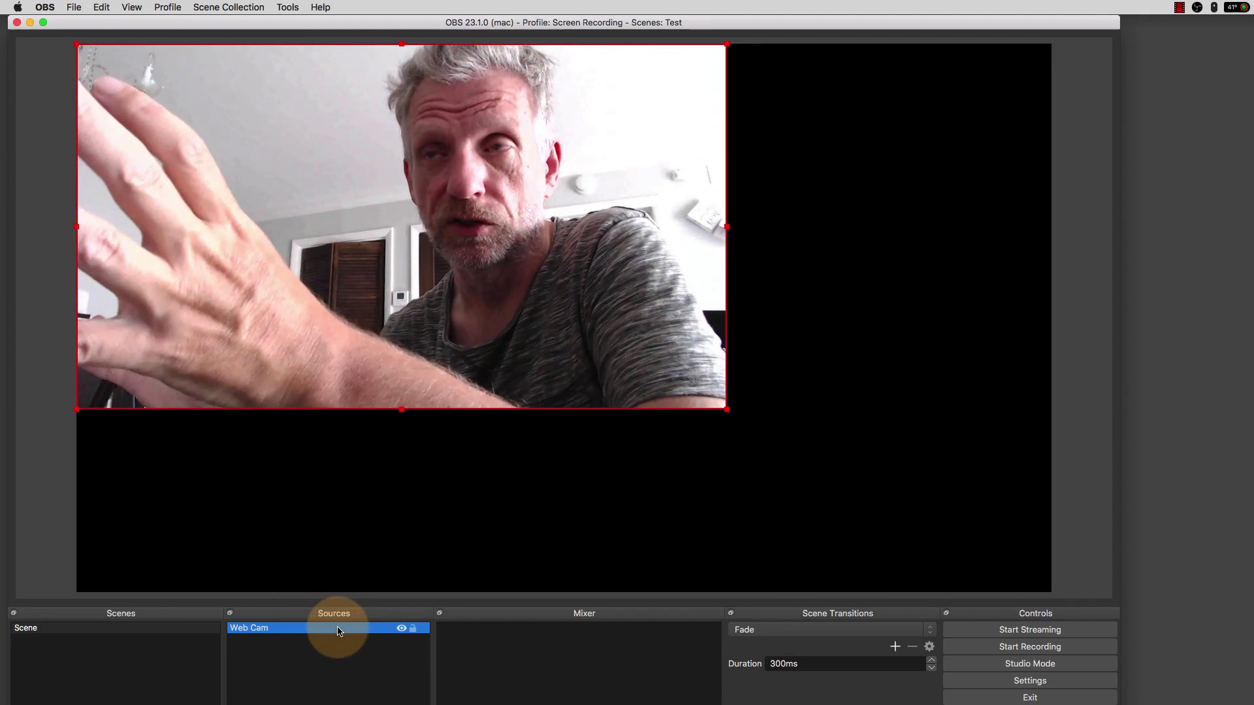
pyautogui.rightClick(338, 631)
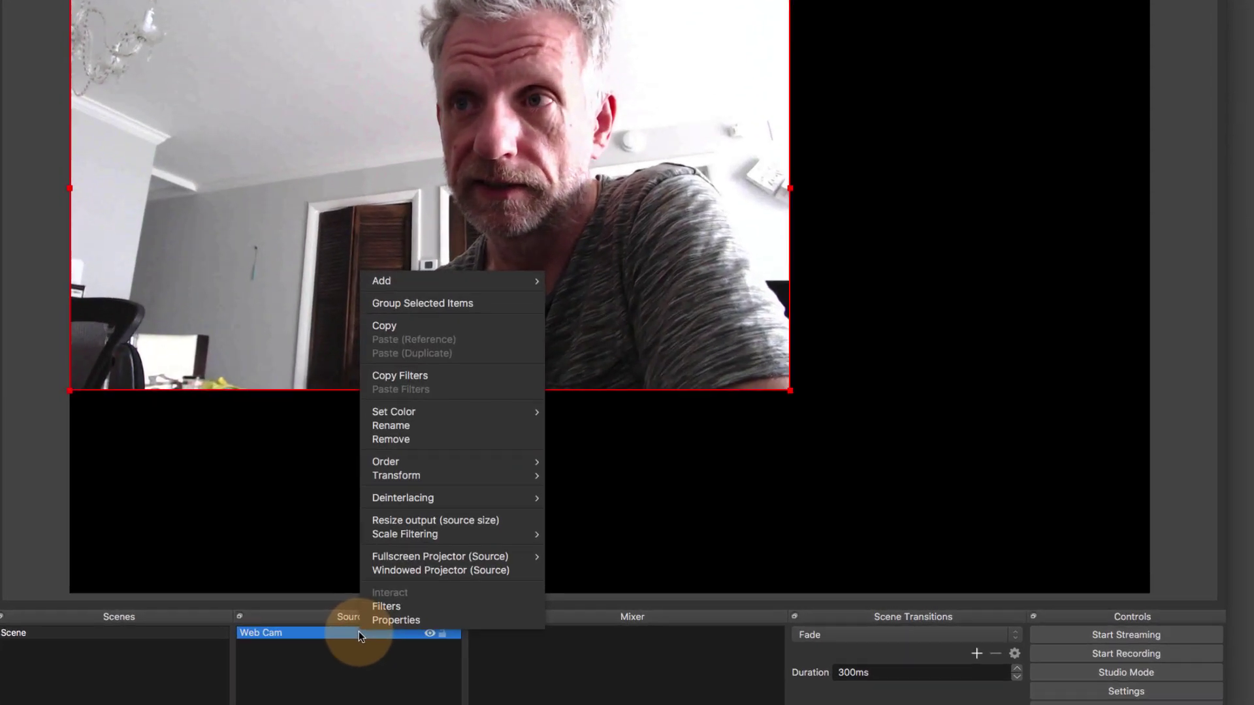
pyautogui.moveTo(428, 484)
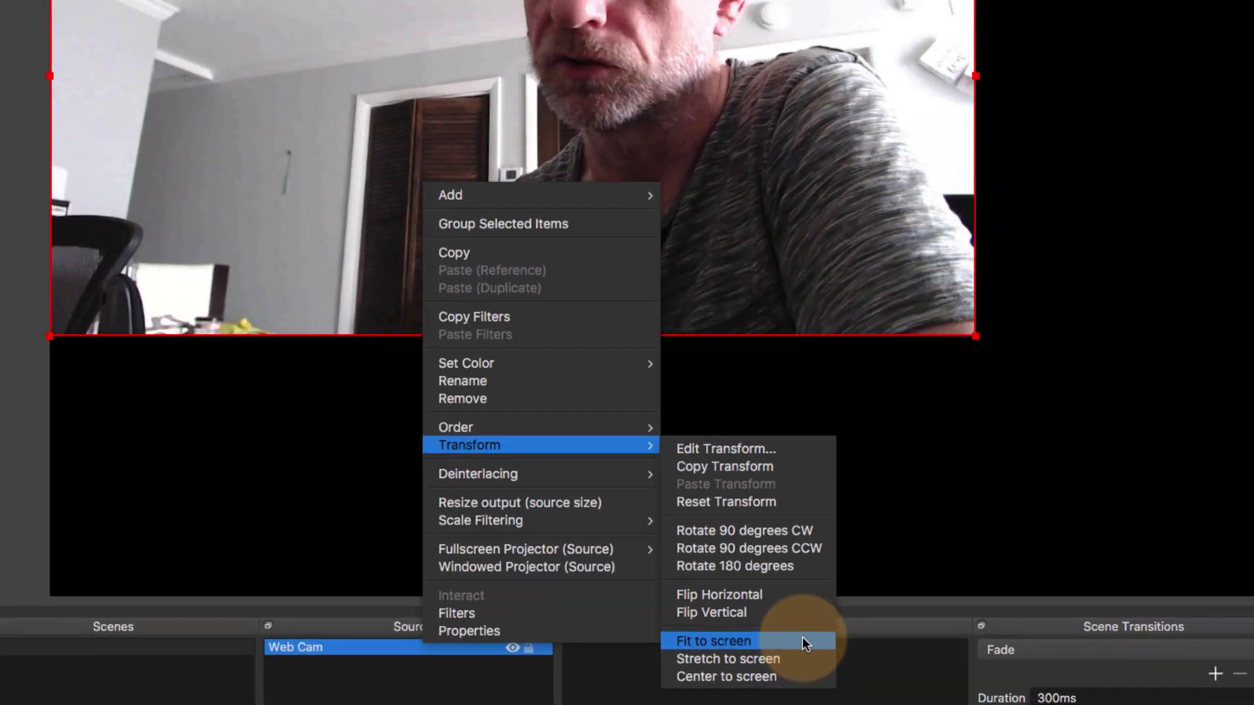
pyautogui.click(884, 646)
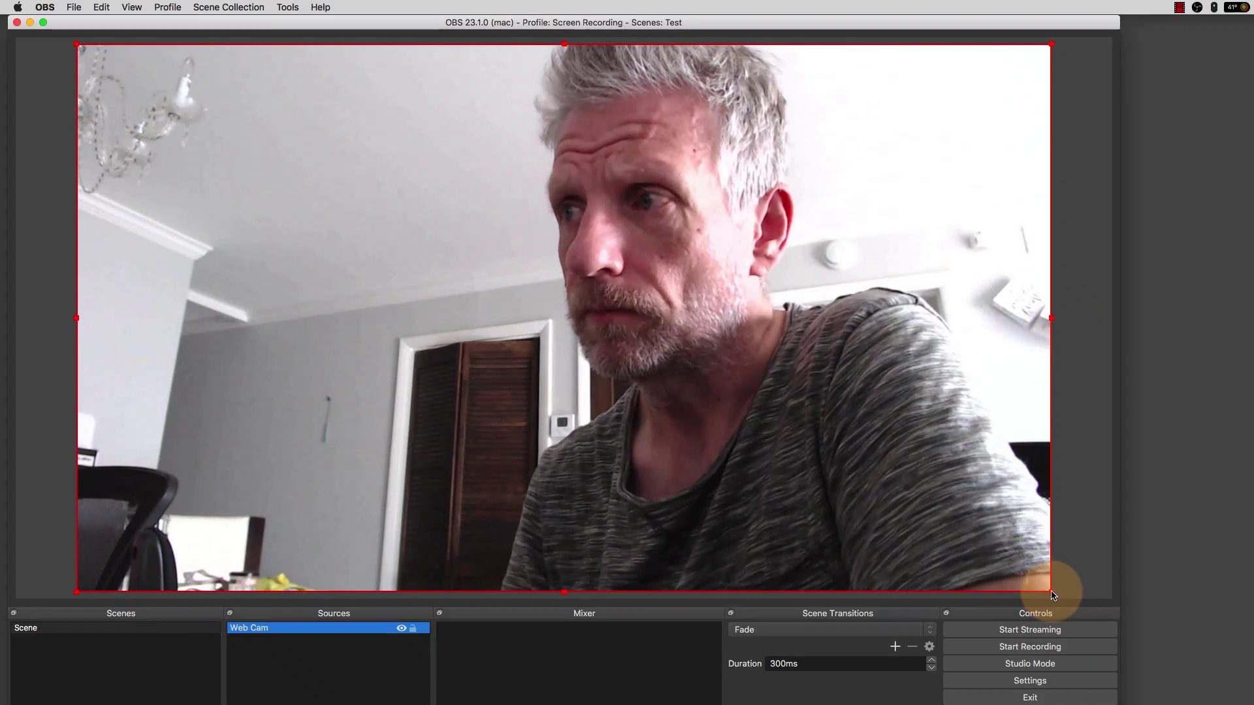
pyautogui.moveTo(1050, 591); pyautogui.dragTo(649, 401)
pyautogui.moveTo(484, 277)
pyautogui.mouseDown()
pyautogui.moveTo(487, 266)
pyautogui.moveTo(489, 283)
pyautogui.mouseUp()
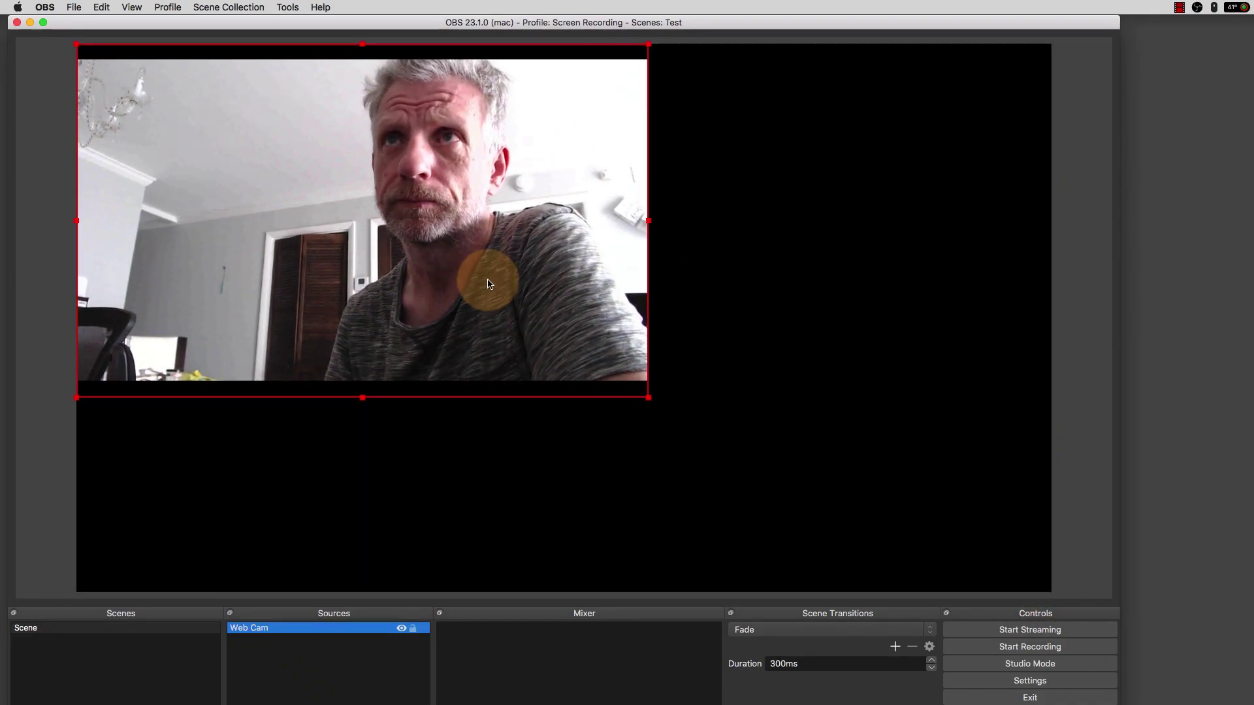
pyautogui.rightClick(364, 637)
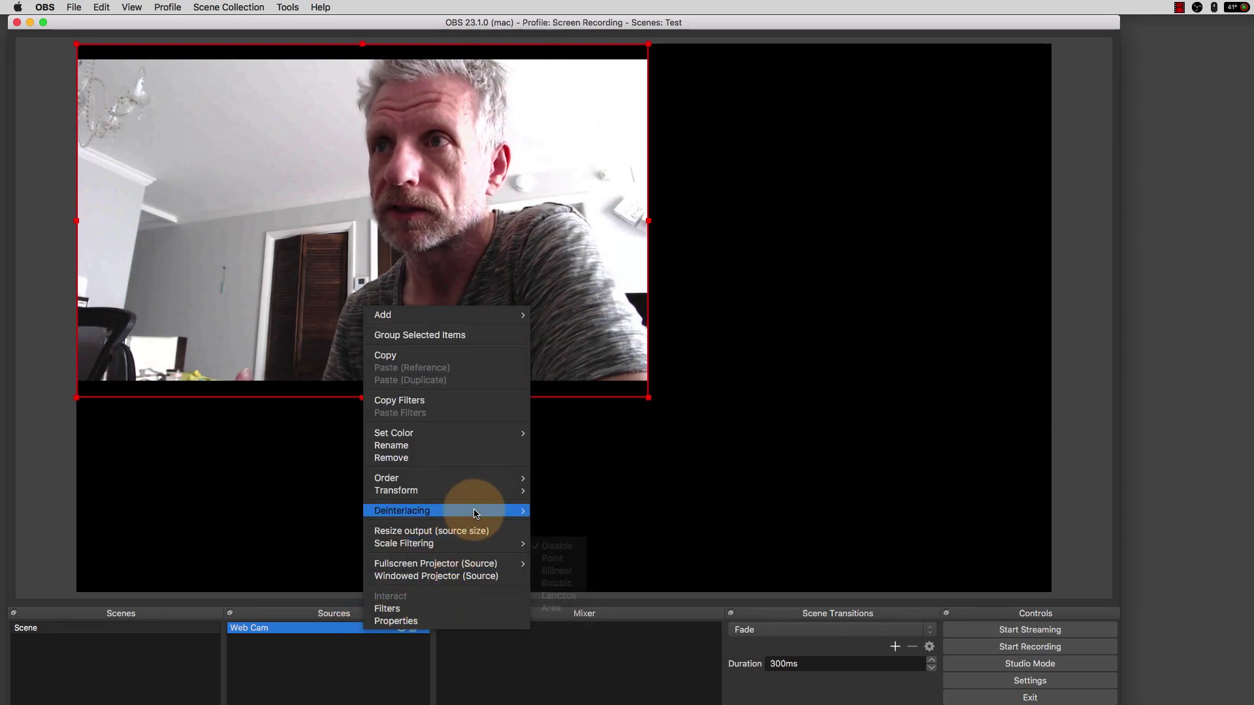
pyautogui.moveTo(480, 492)
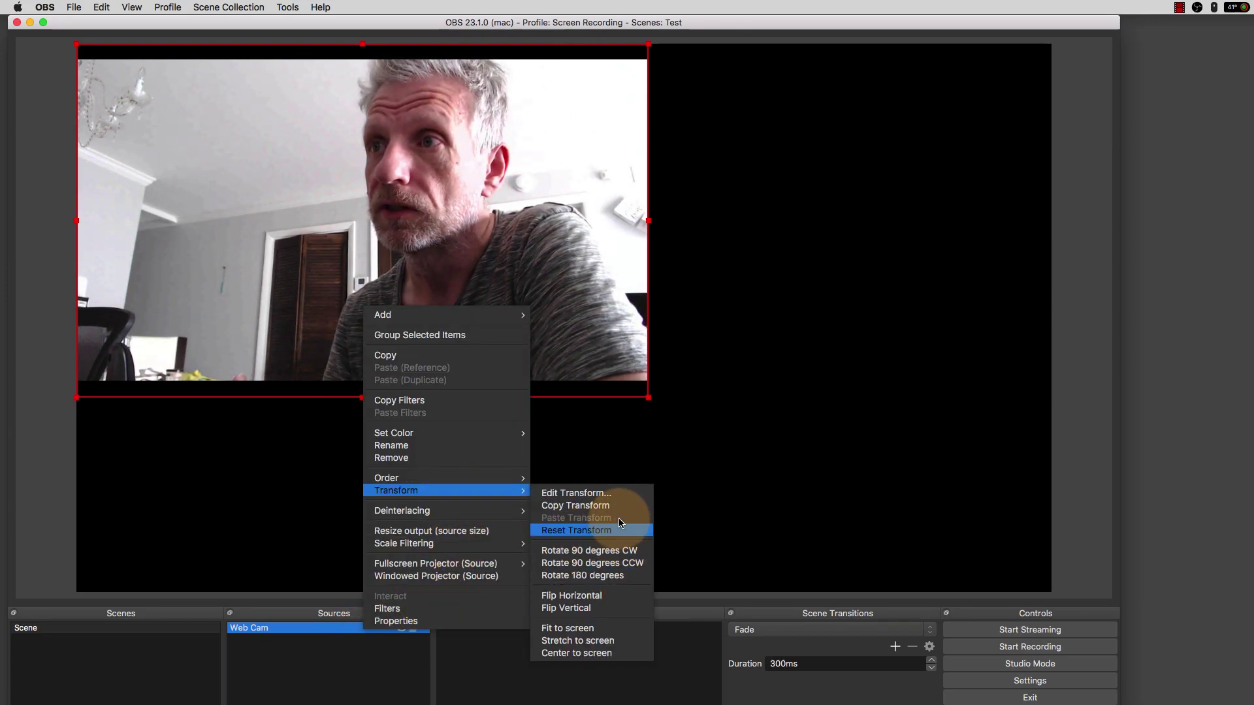
pyautogui.click(629, 536)
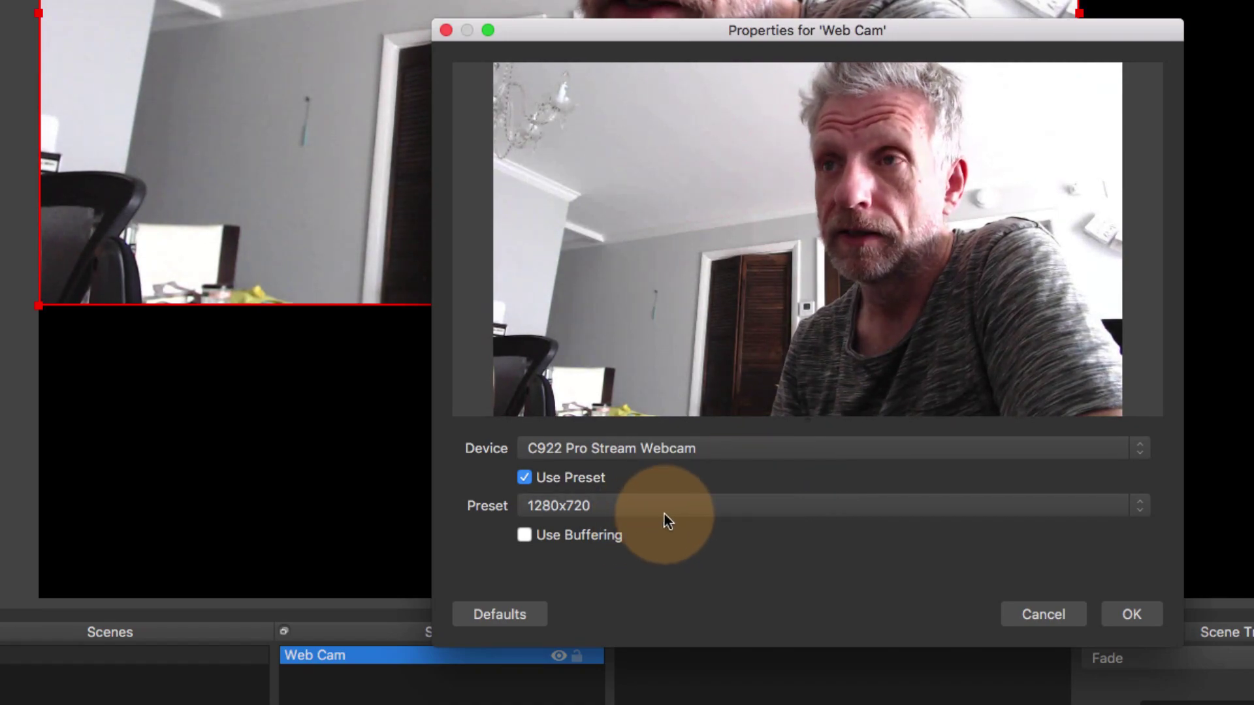
# - Switch the Web Cam preset to High and move the properties dialog aside
pyautogui.click(771, 516)
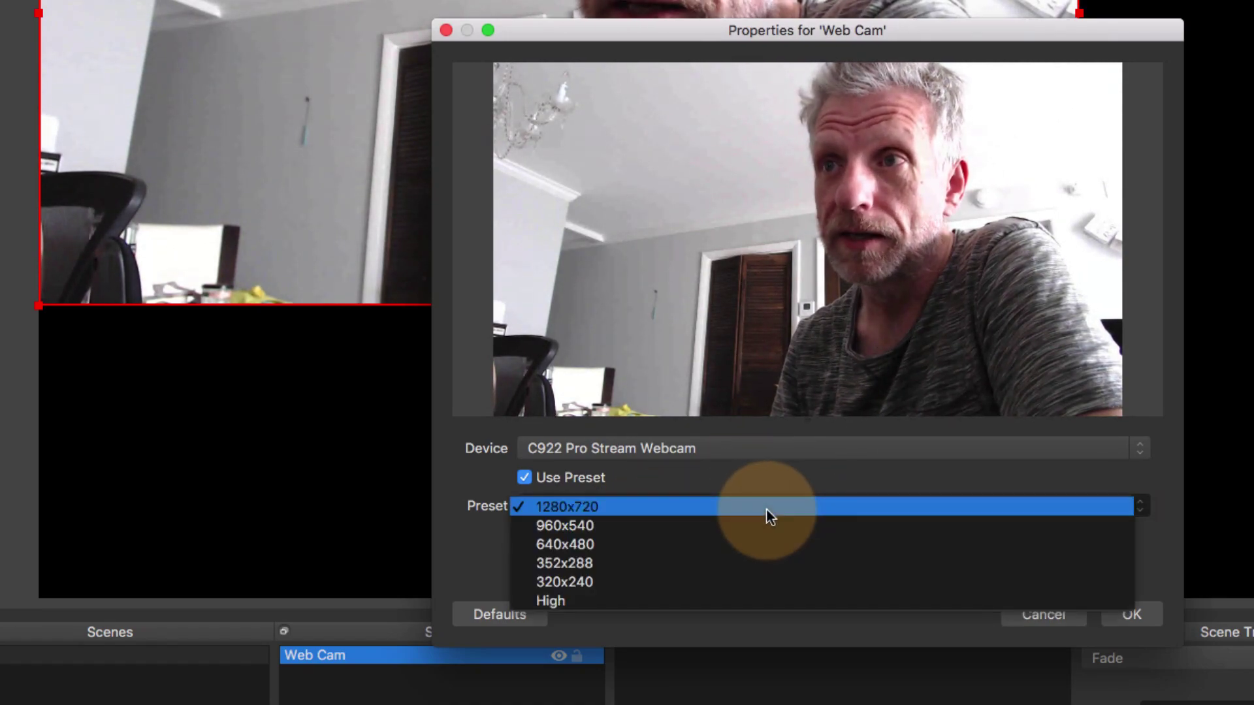
pyautogui.click(698, 600)
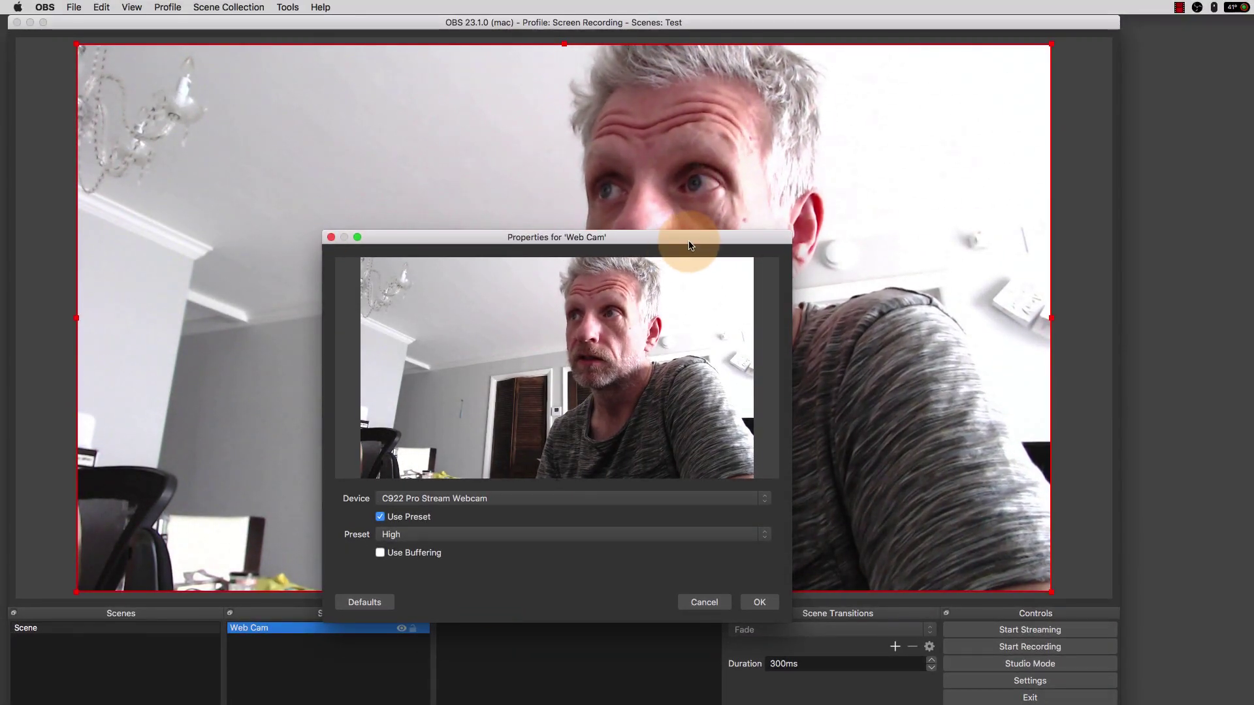
pyautogui.moveTo(686, 237); pyautogui.dragTo(913, 403)
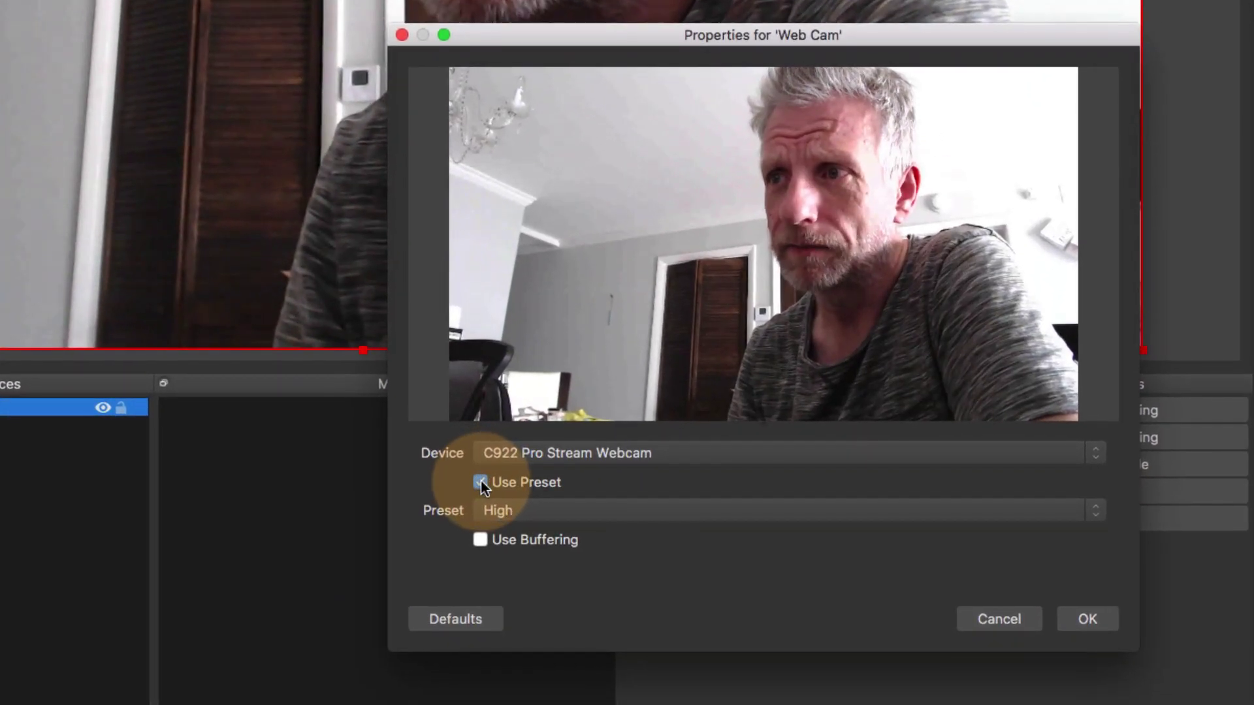
# - Untick Use Preset, set the webcam to 1920x1080 at 30 fps, and confirm
pyautogui.click(480, 482)
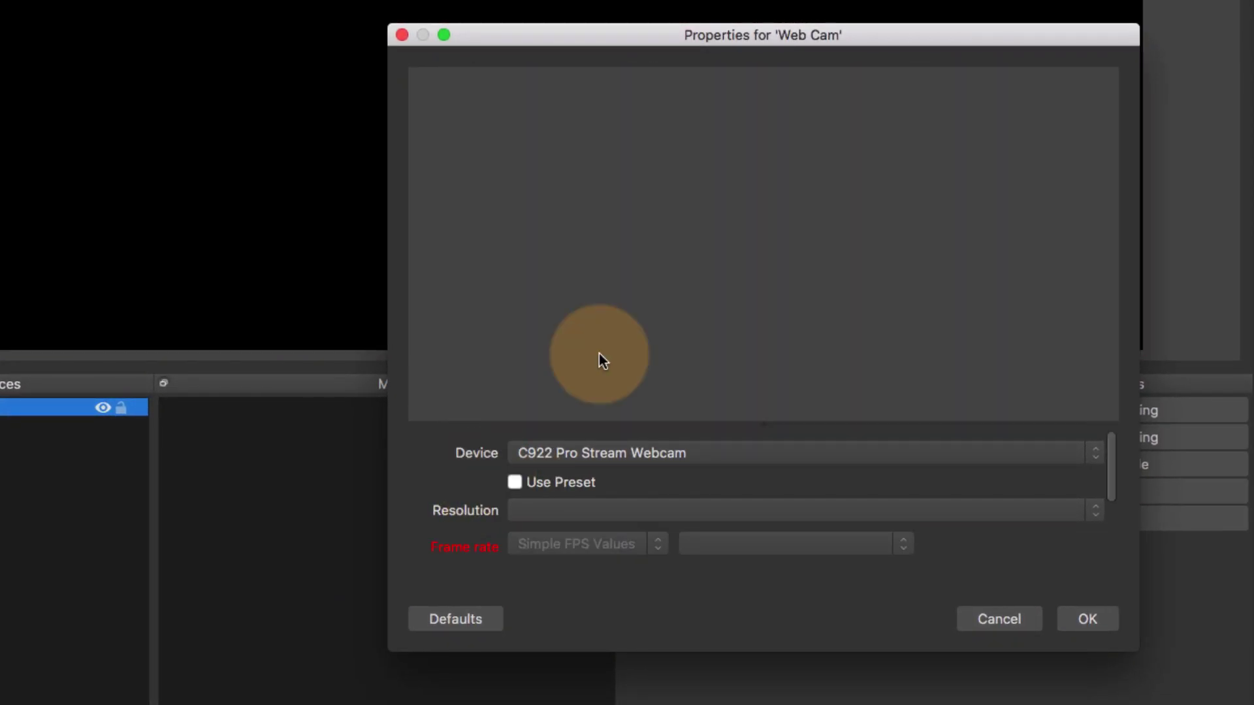
pyautogui.moveTo(853, 30); pyautogui.dragTo(715, 28)
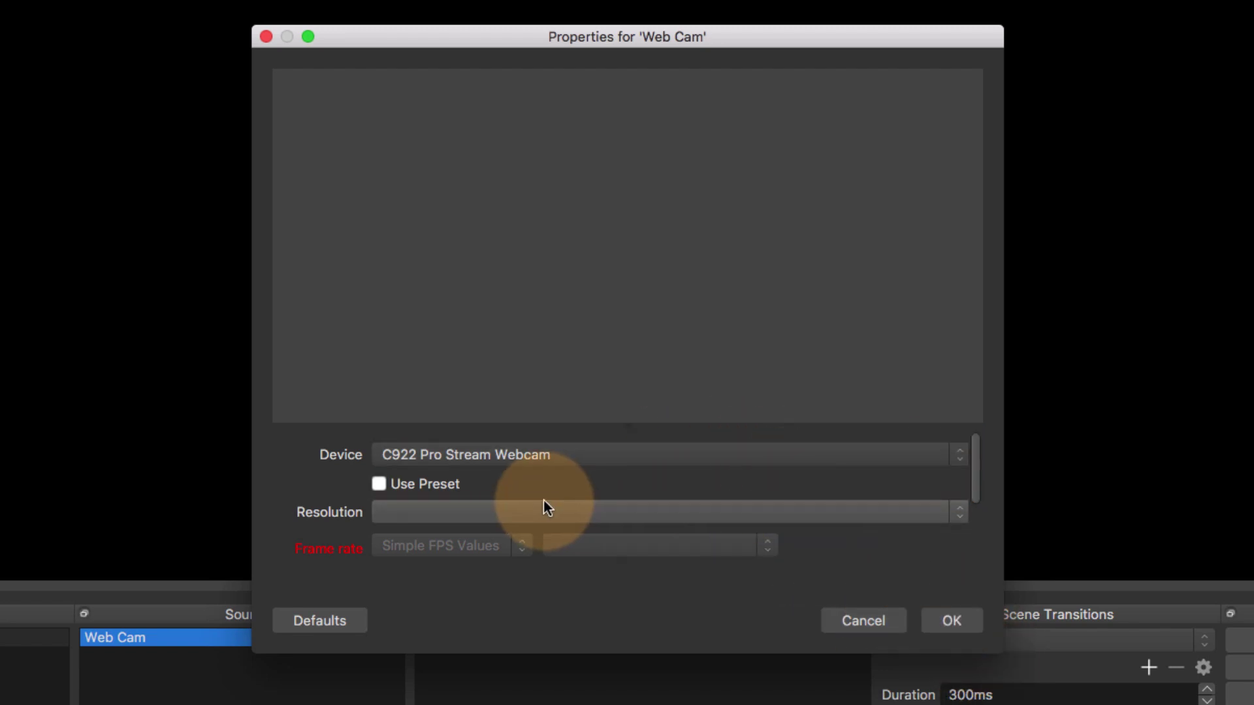
pyautogui.click(641, 515)
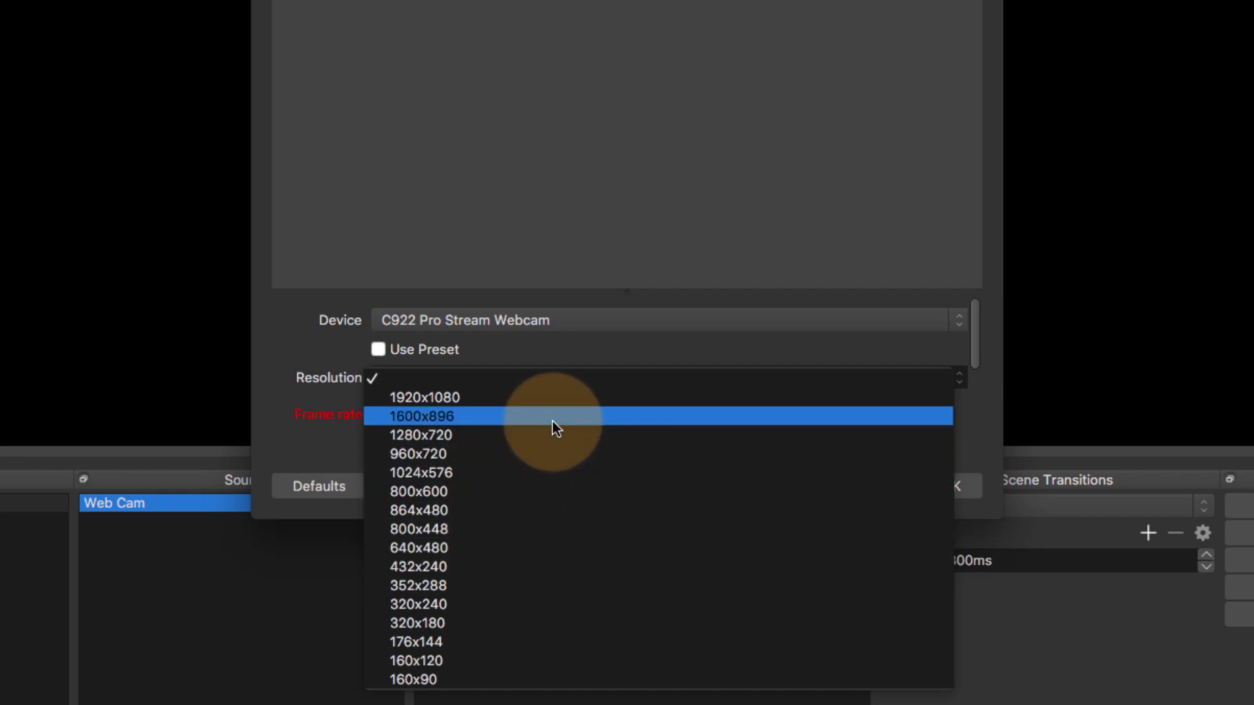
pyautogui.click(478, 395)
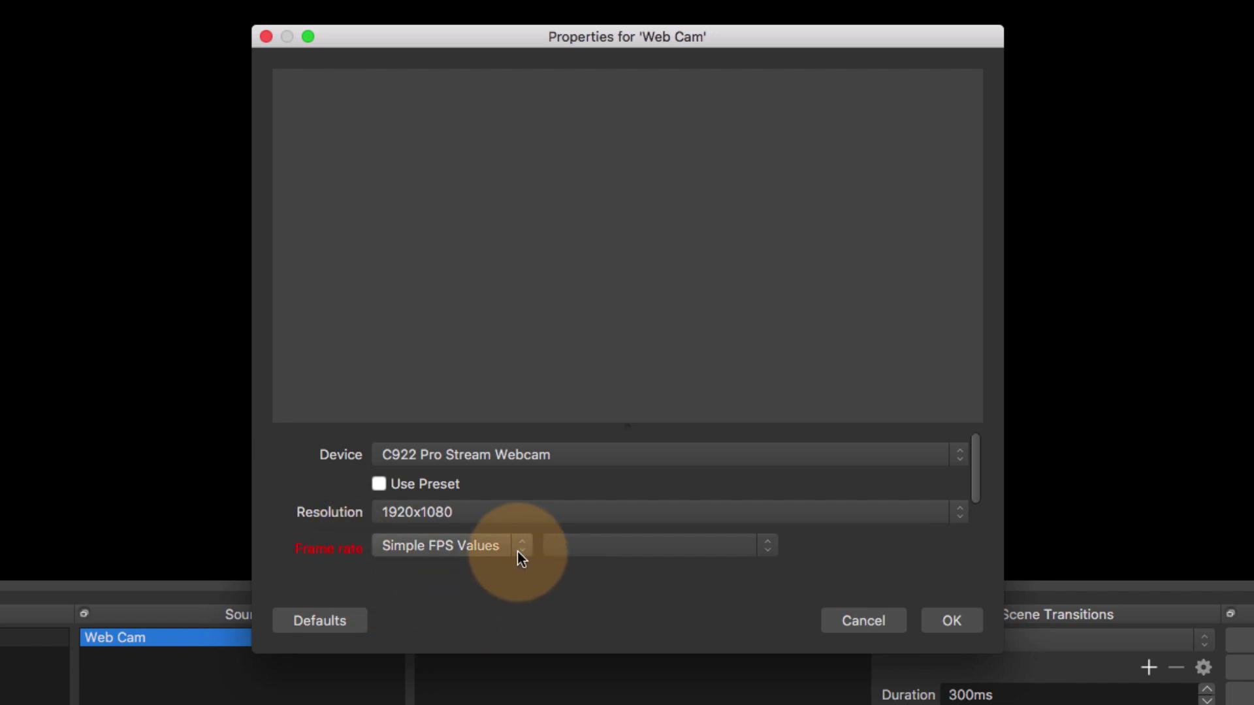
pyautogui.click(762, 551)
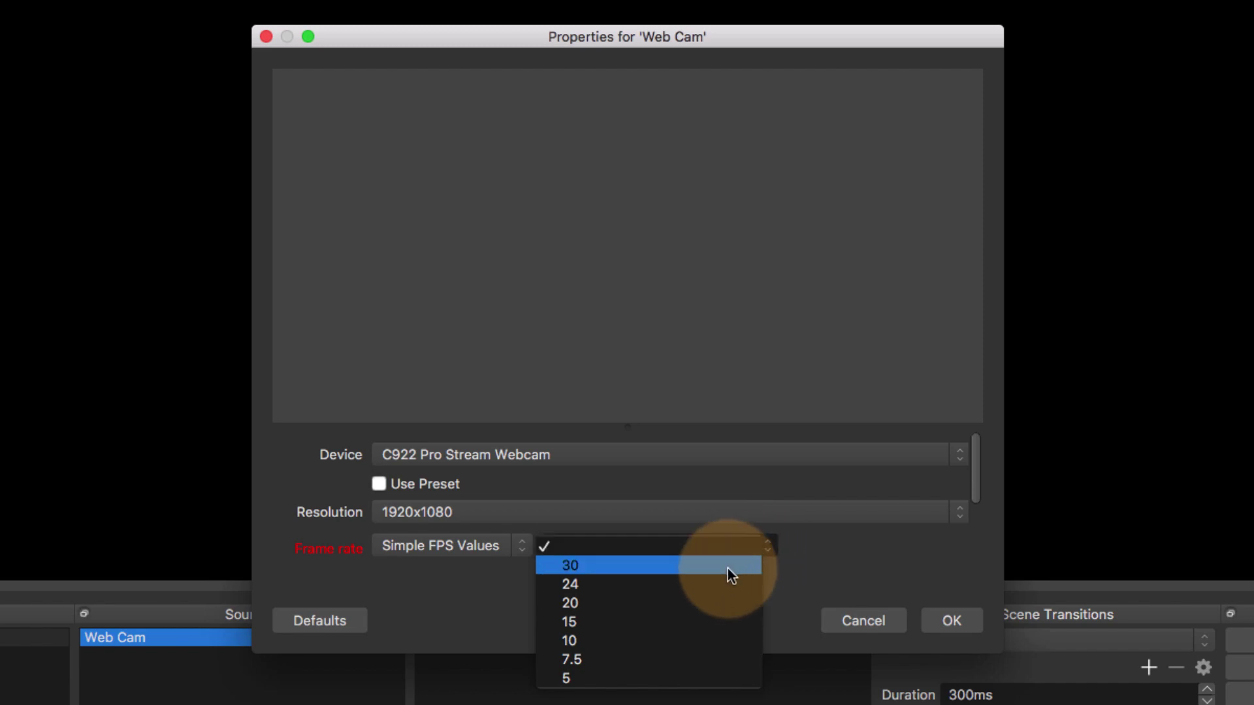
pyautogui.click(727, 566)
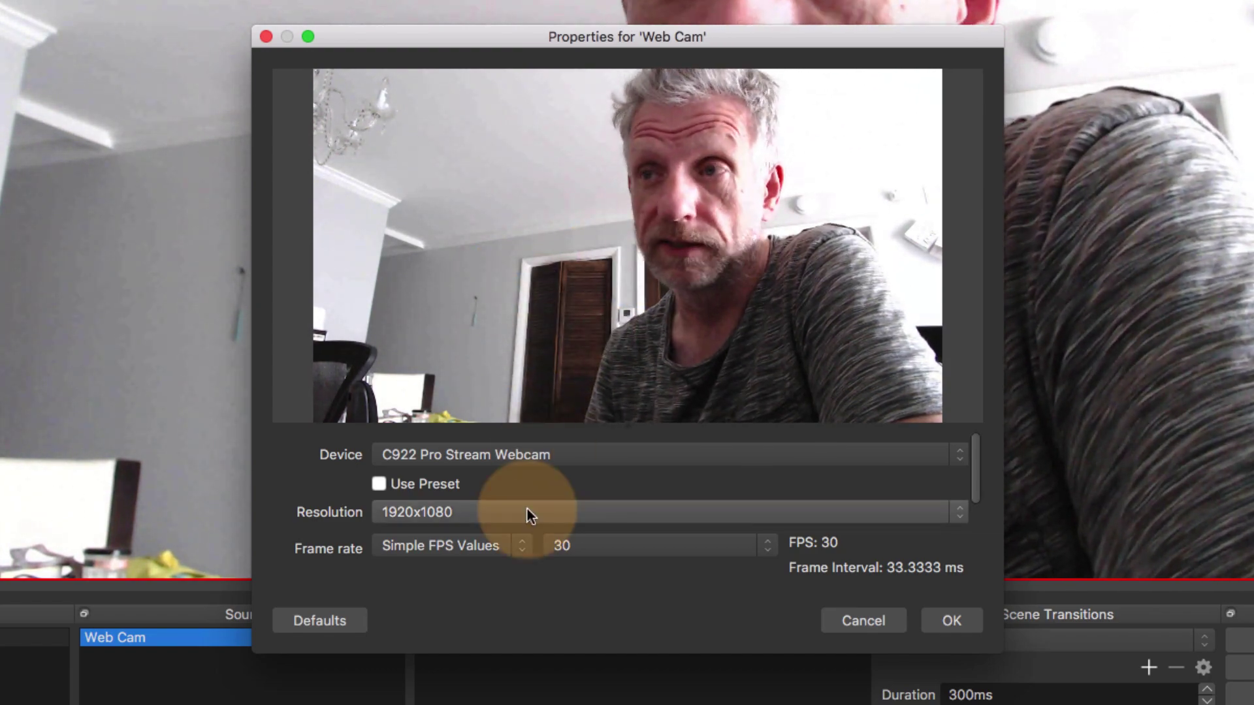
pyautogui.click(942, 621)
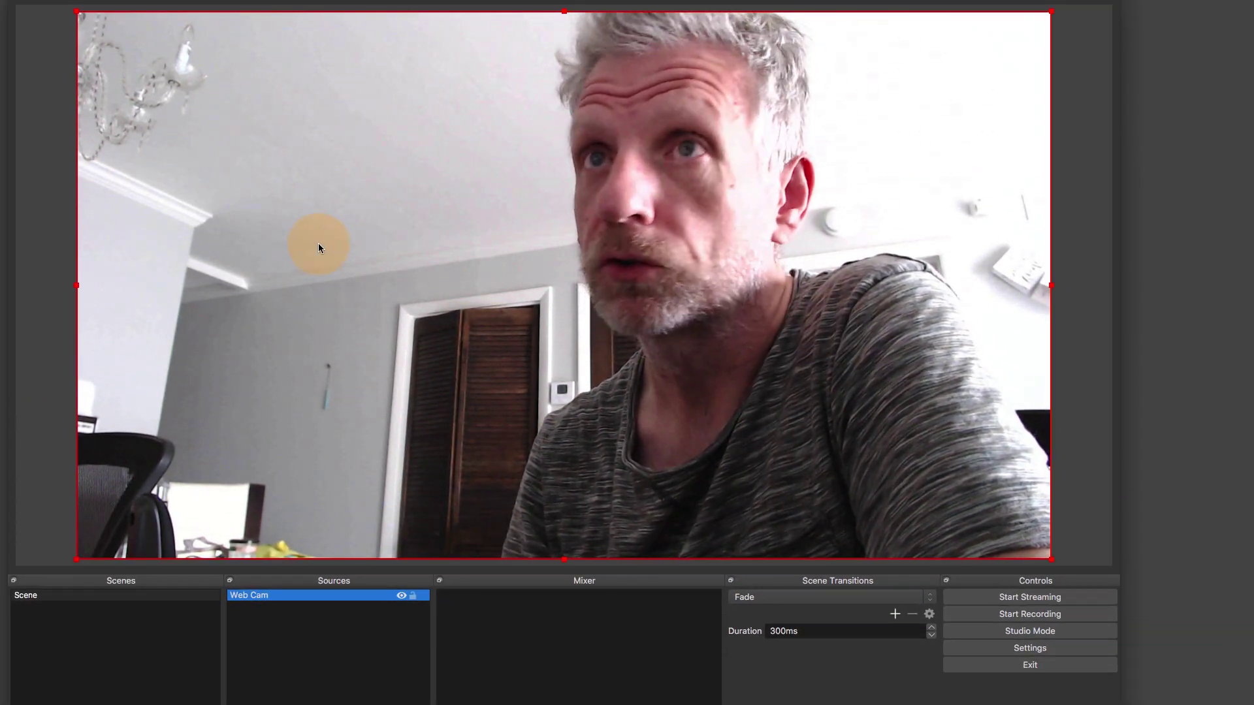
# - Apply Transform > Reset Transform to Web Cam so it fills the 1920x1080 canvas
pyautogui.rightClick(353, 596)
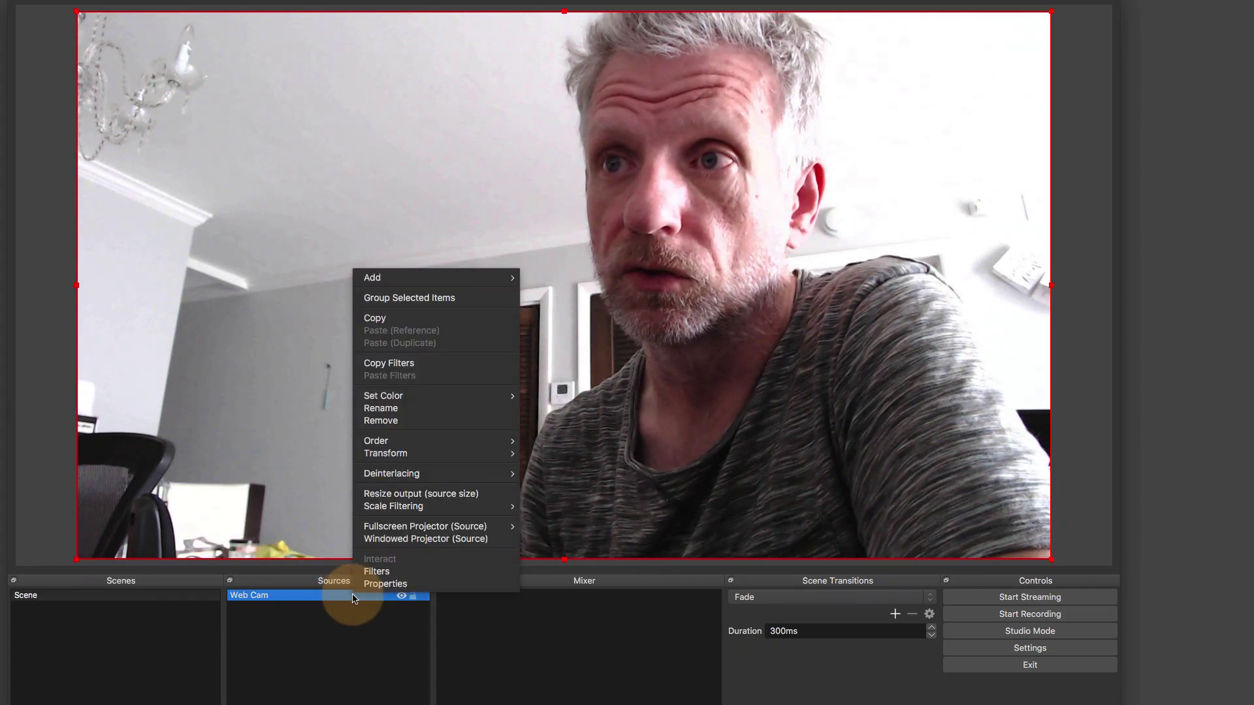
pyautogui.moveTo(467, 449)
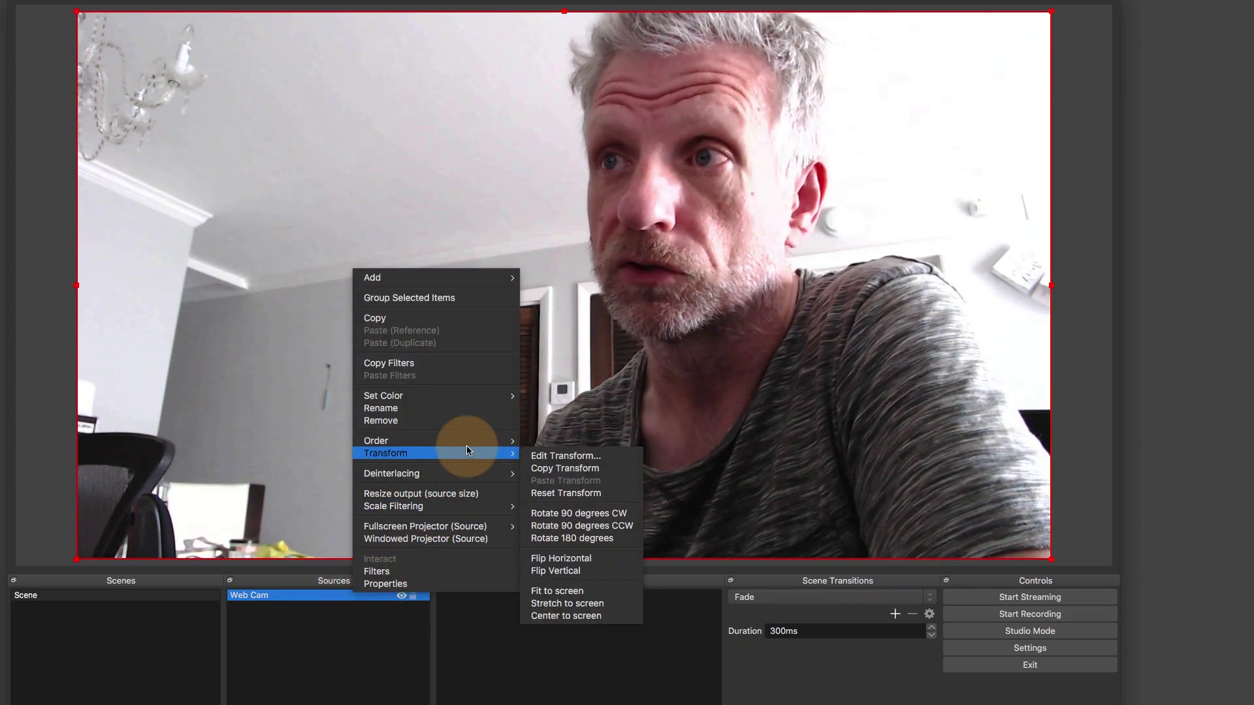
pyautogui.click(614, 494)
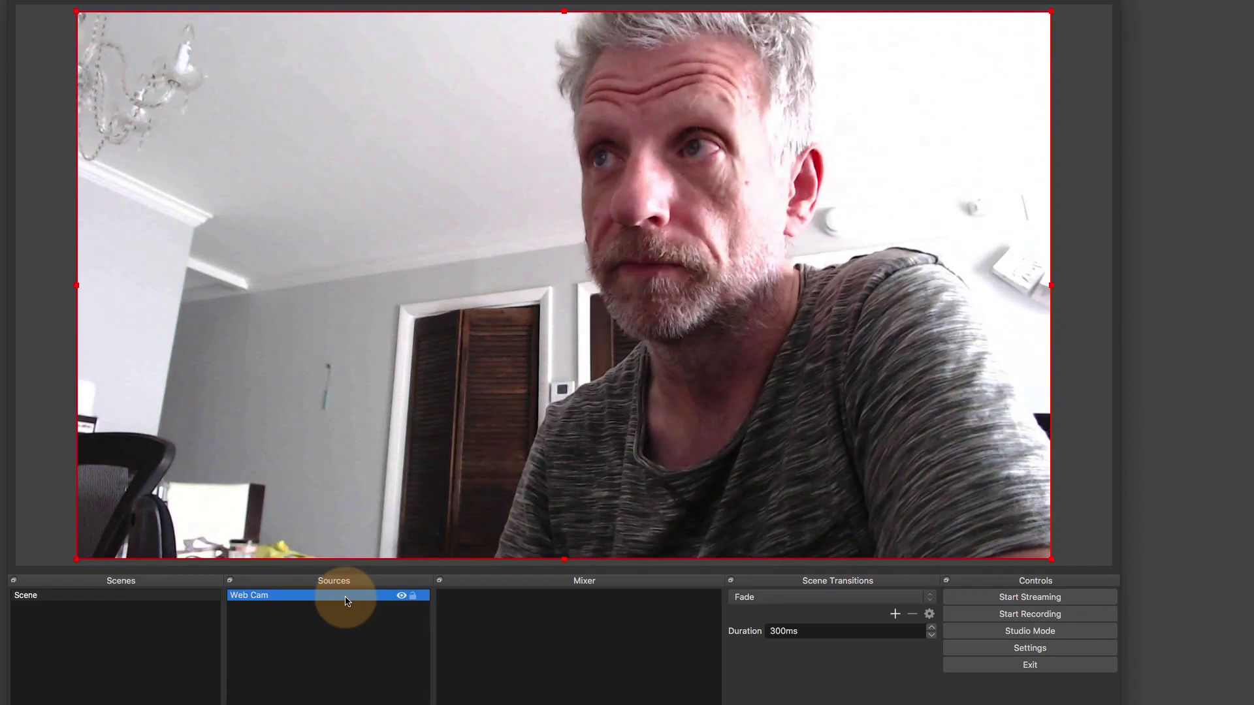
# - Reopen the Web Cam properties and choose MJPEG - JPEG OpenDML as the input format
pyautogui.doubleClick(344, 600)
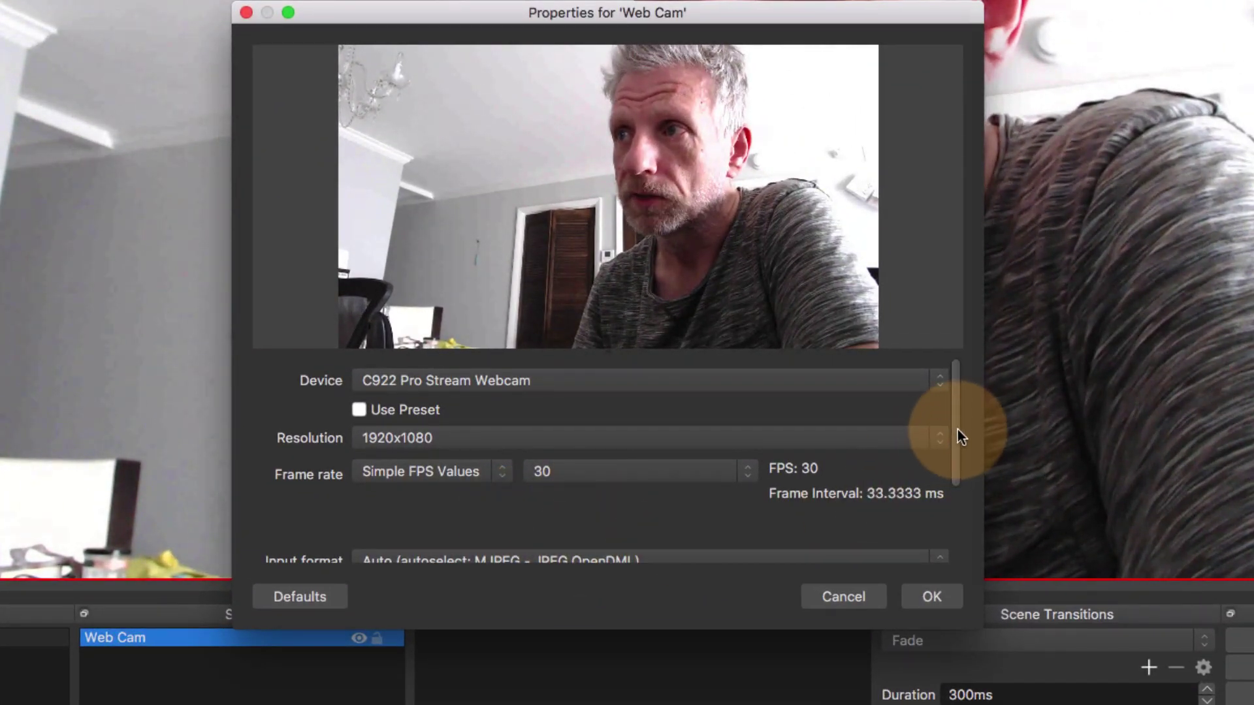
pyautogui.moveTo(950, 436); pyautogui.dragTo(962, 532)
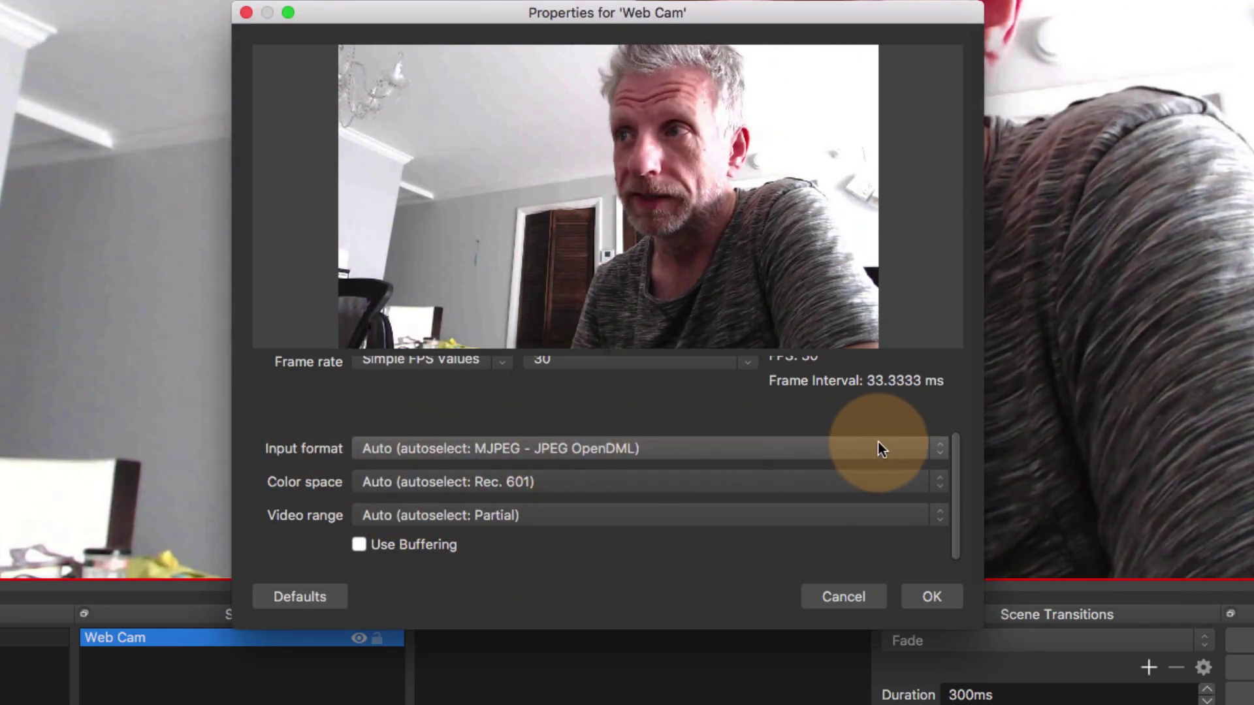
pyautogui.click(942, 448)
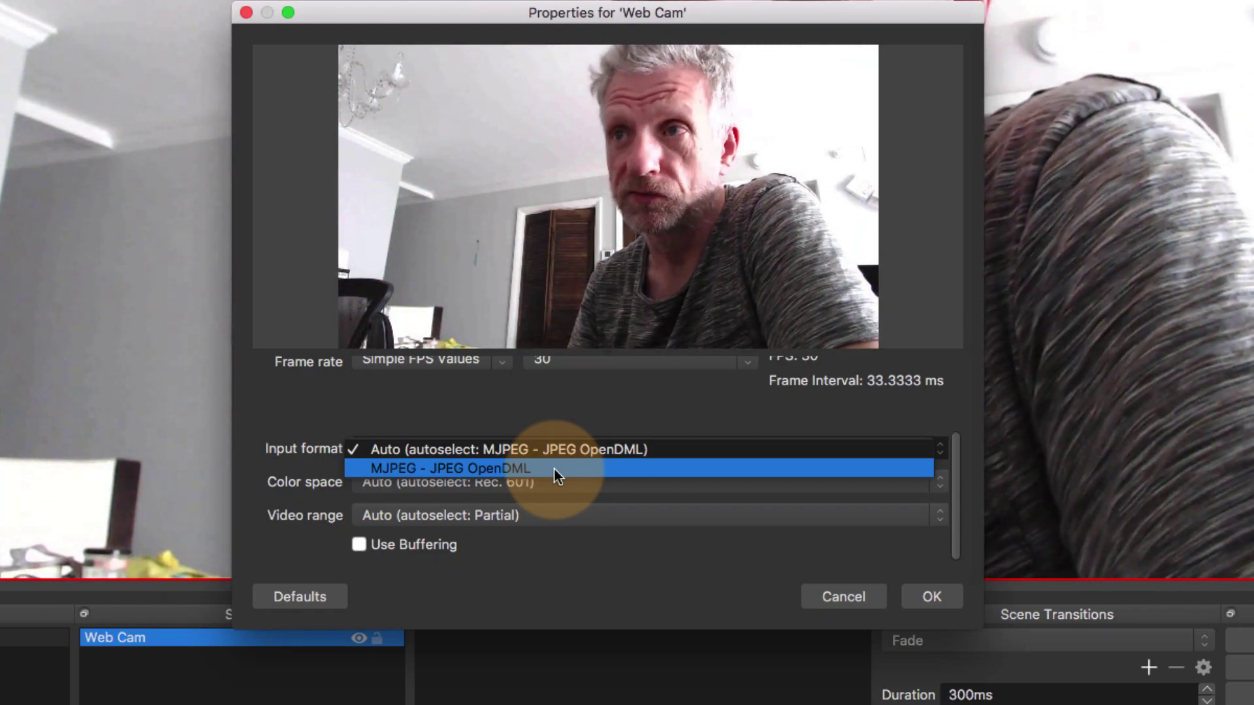
pyautogui.click(554, 469)
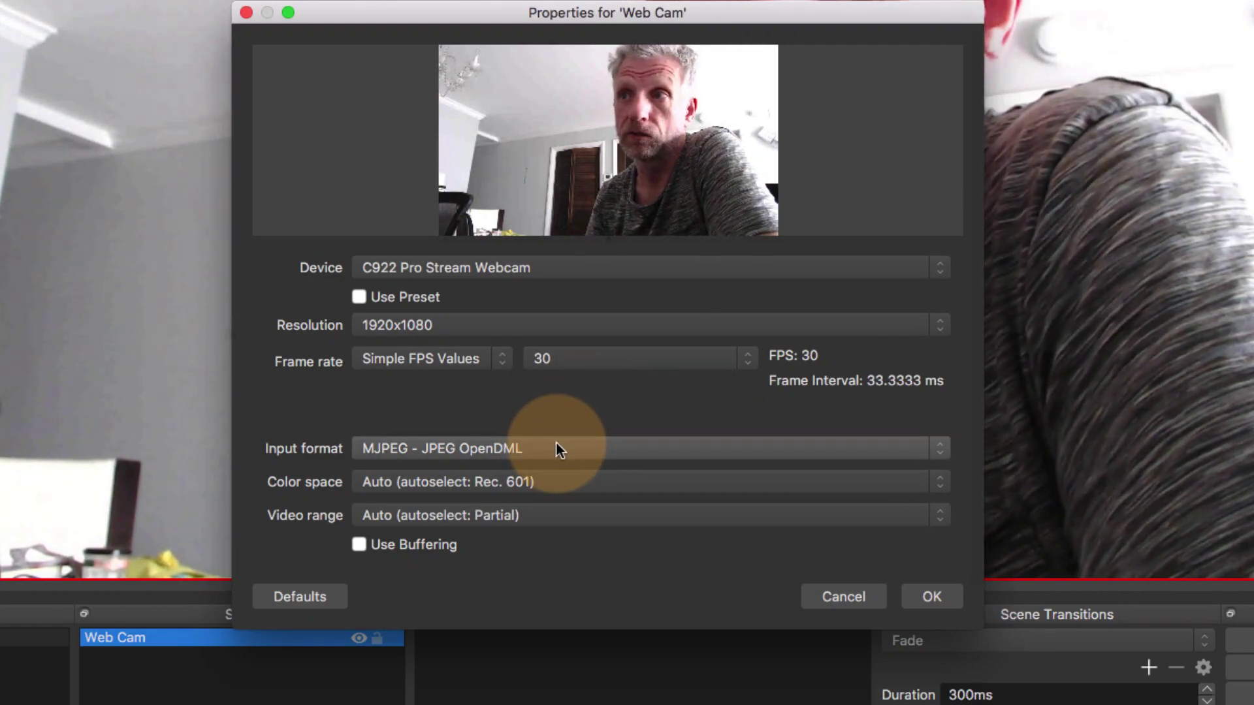
pyautogui.click(555, 448)
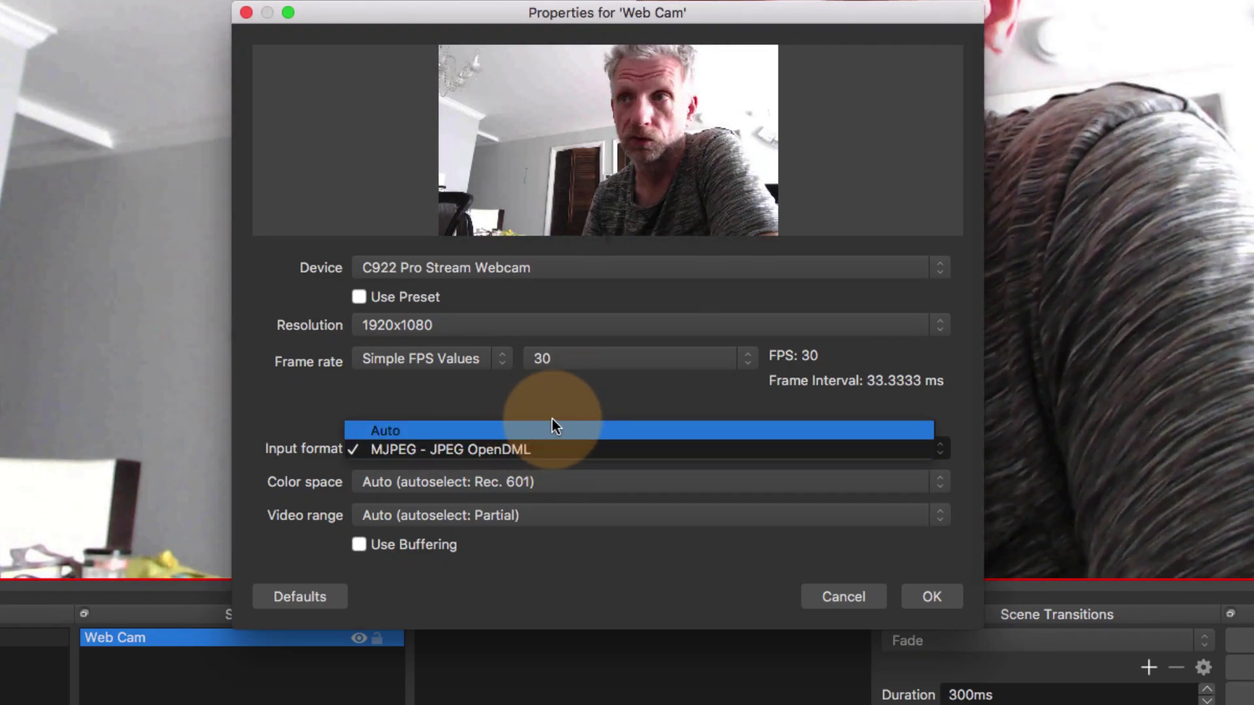
pyautogui.click(552, 424)
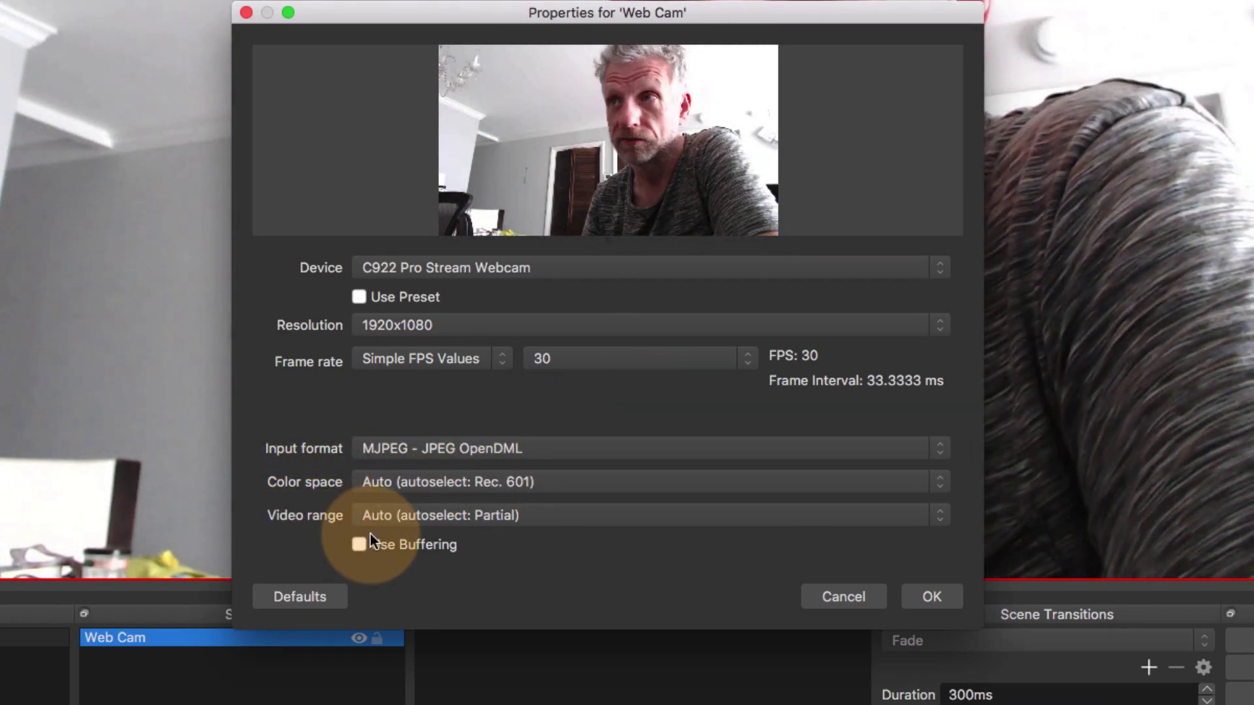
# - Choose Rec. 709 as the Web Cam color space, compare it briefly with Rec. 601, then restore Rec. 709
pyautogui.moveTo(804, 19); pyautogui.dragTo(1047, 91)
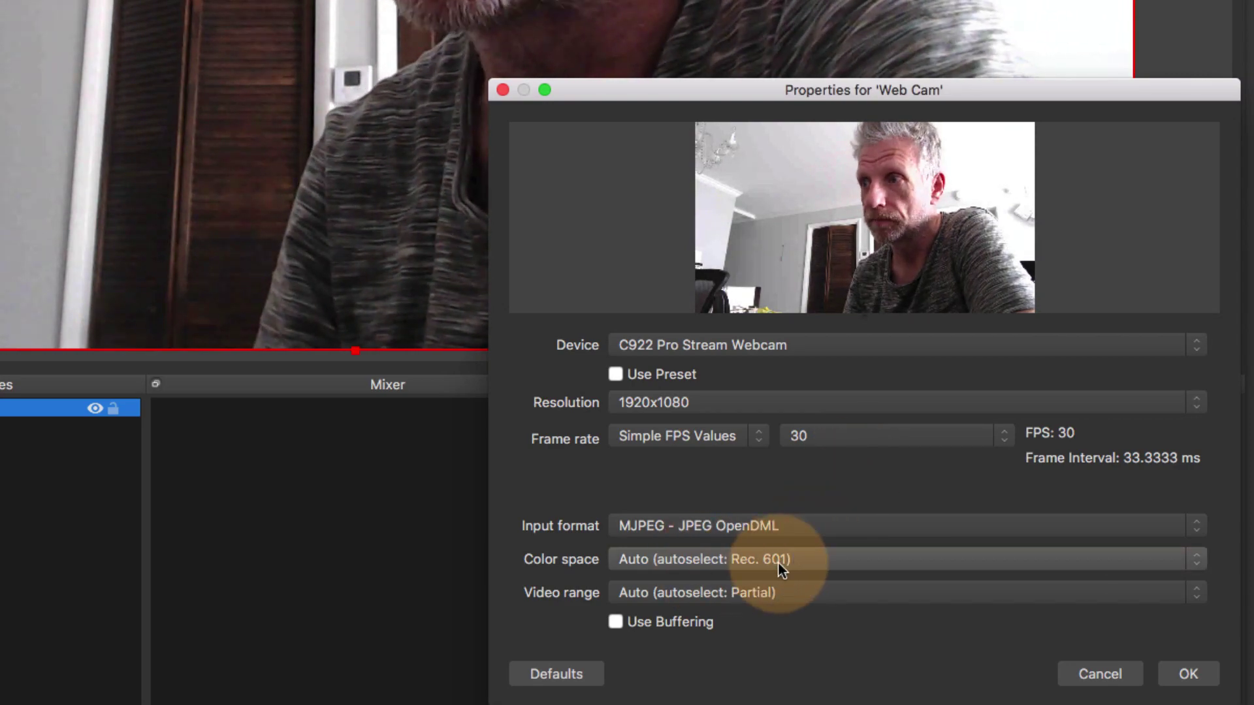
pyautogui.click(906, 565)
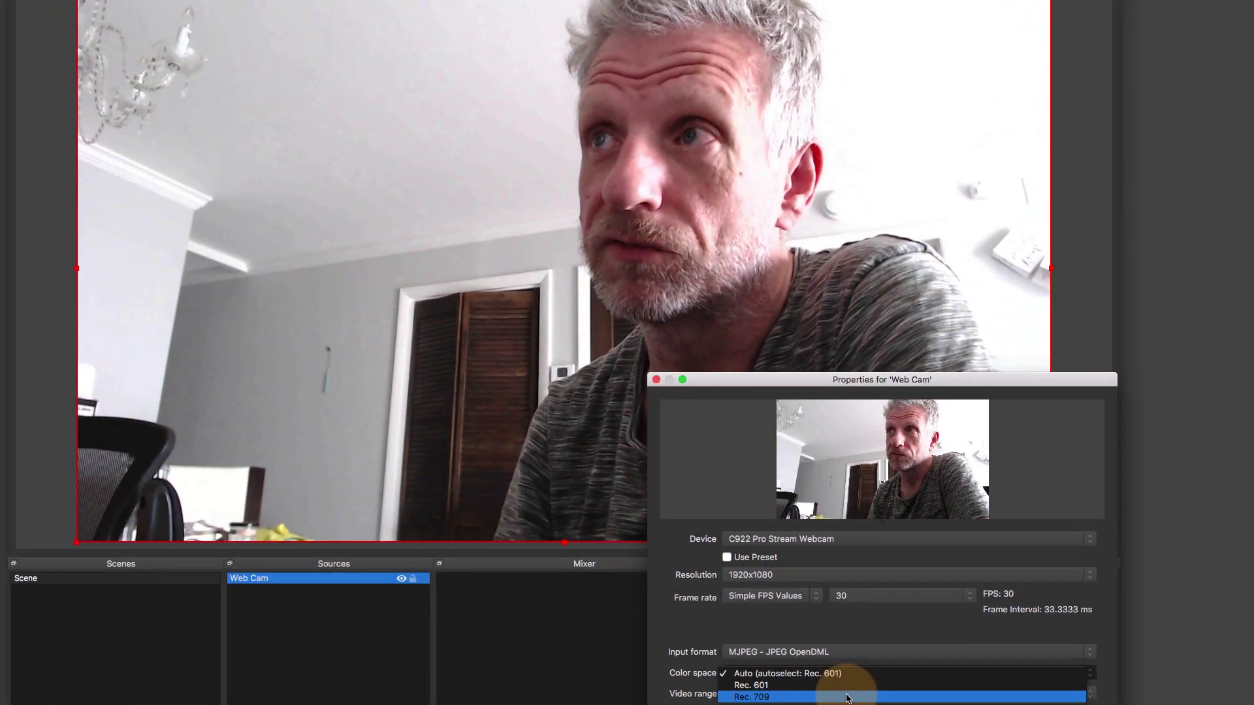
pyautogui.click(819, 630)
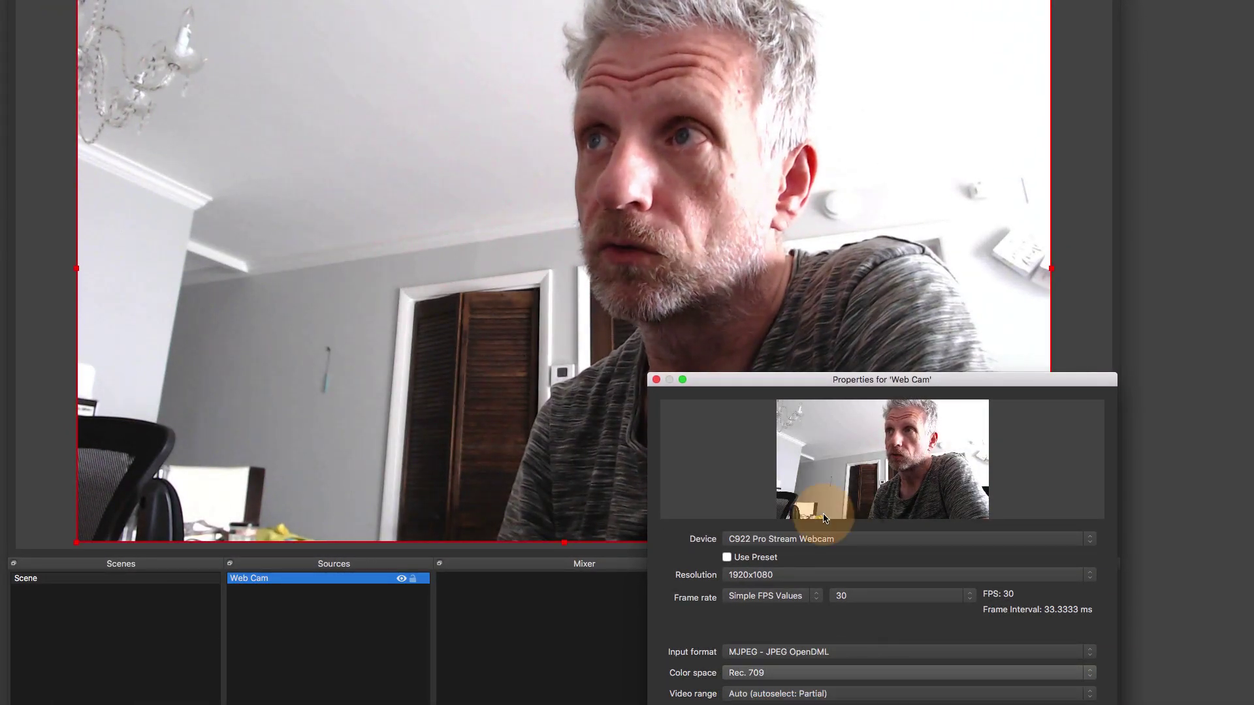
pyautogui.click(796, 673)
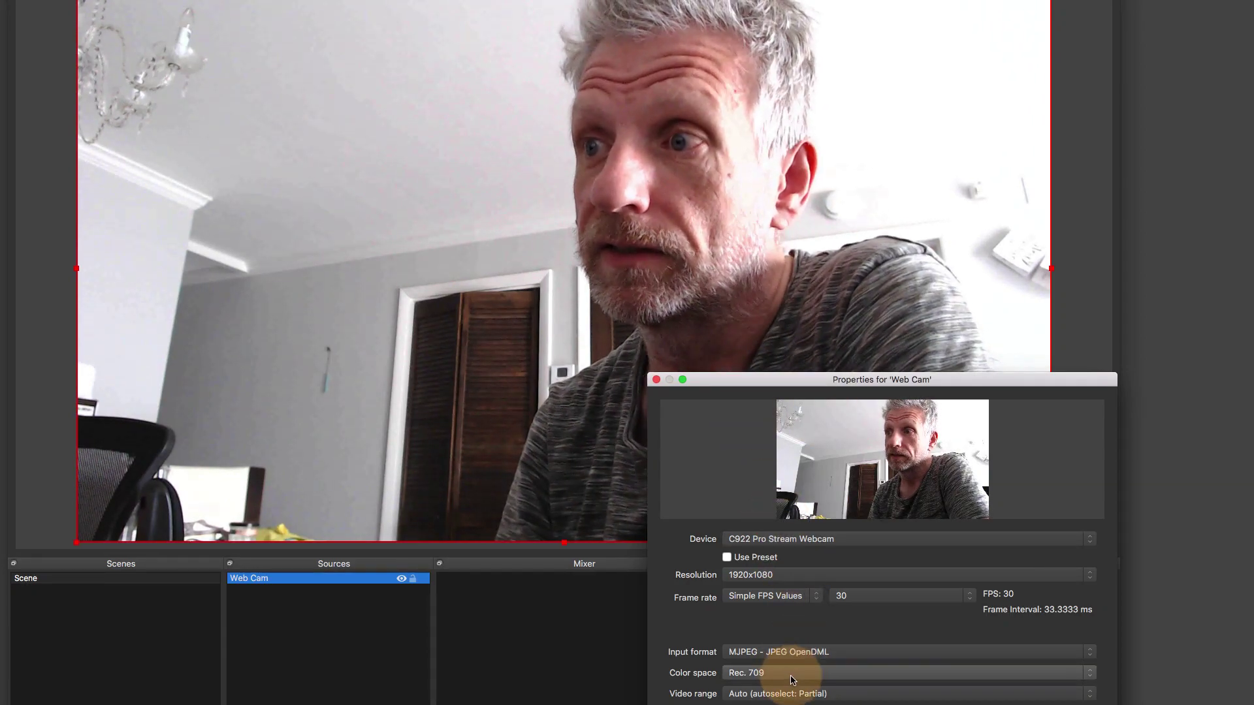
pyautogui.click(804, 661)
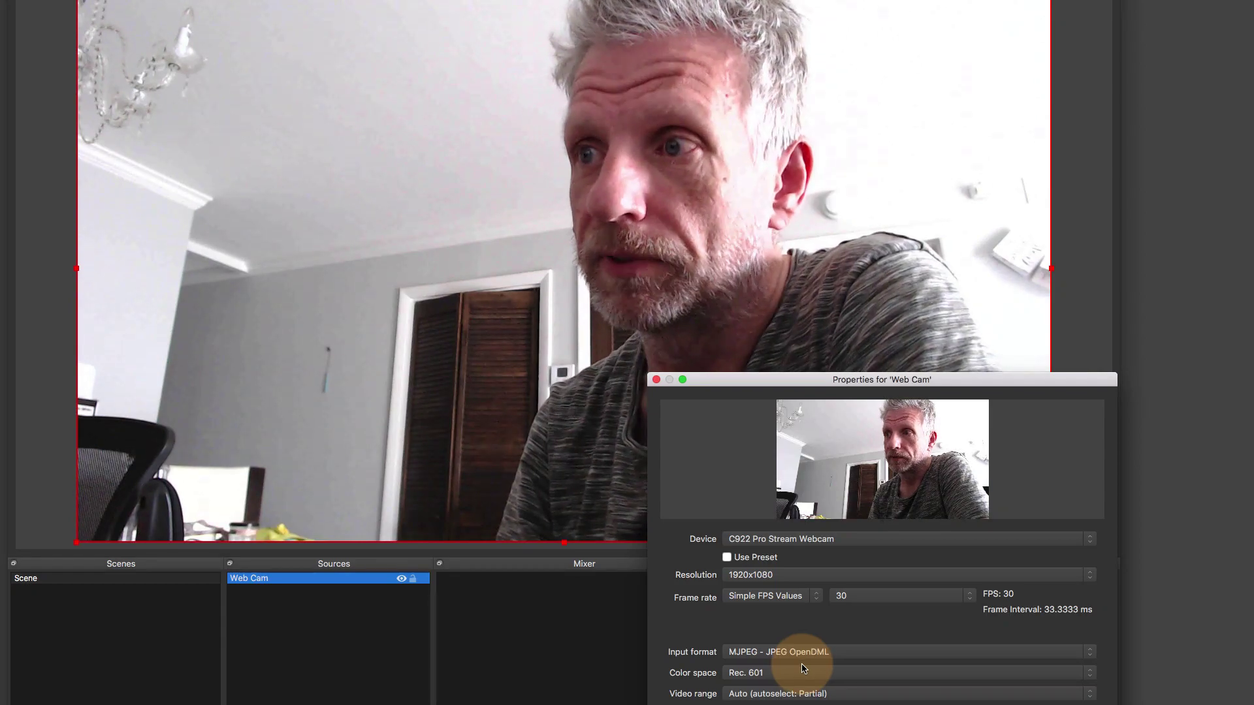
pyautogui.click(792, 673)
pyautogui.click(796, 687)
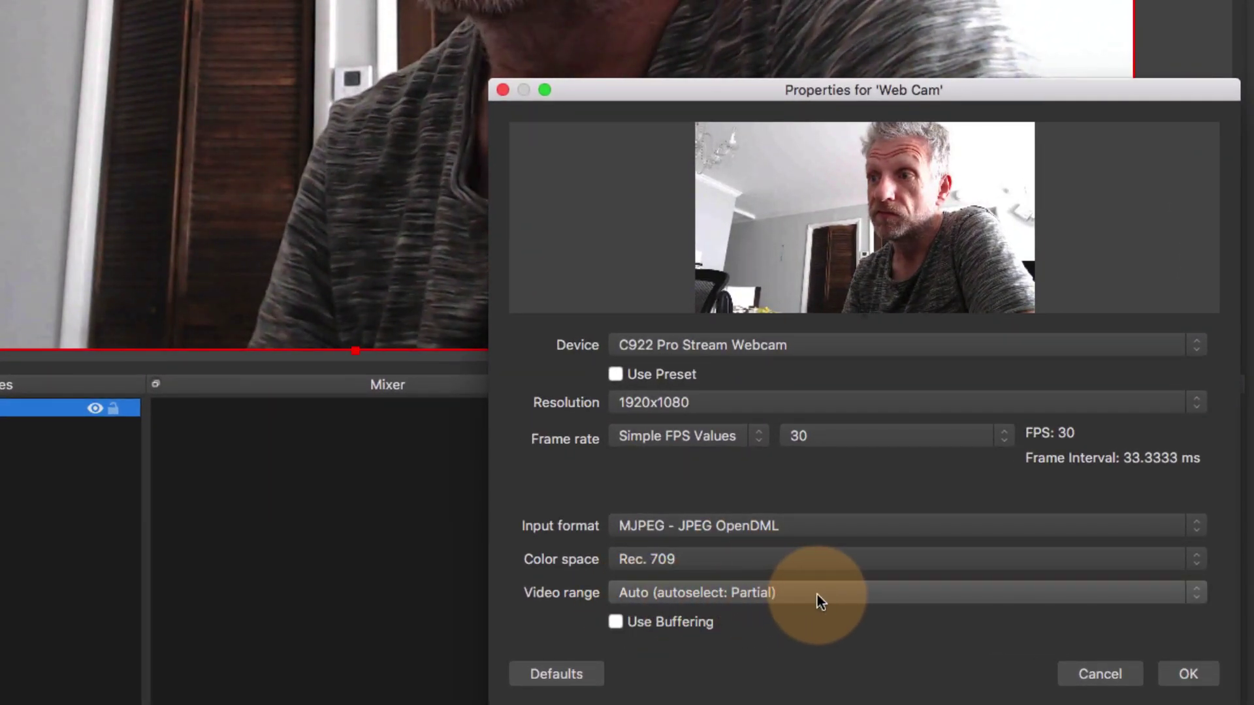
# - Choose Full as the Web Cam video range, compare it briefly with Partial, then restore Full
pyautogui.click(818, 594)
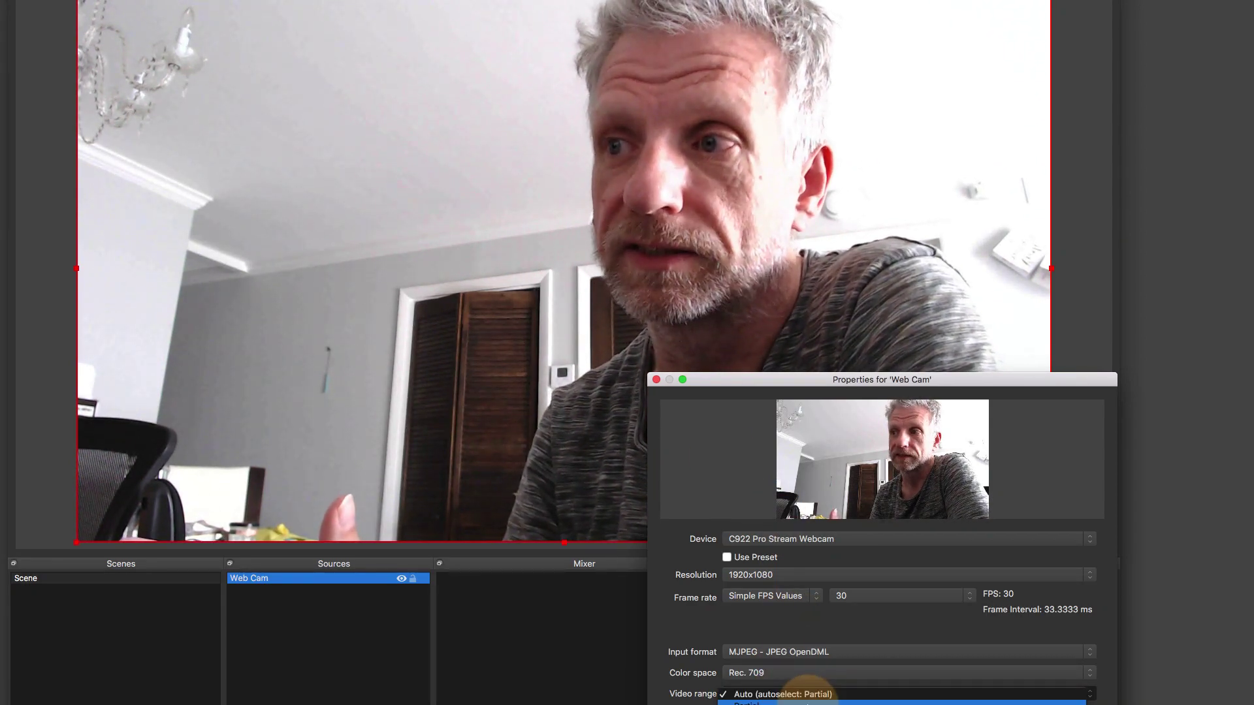
pyautogui.click(793, 701)
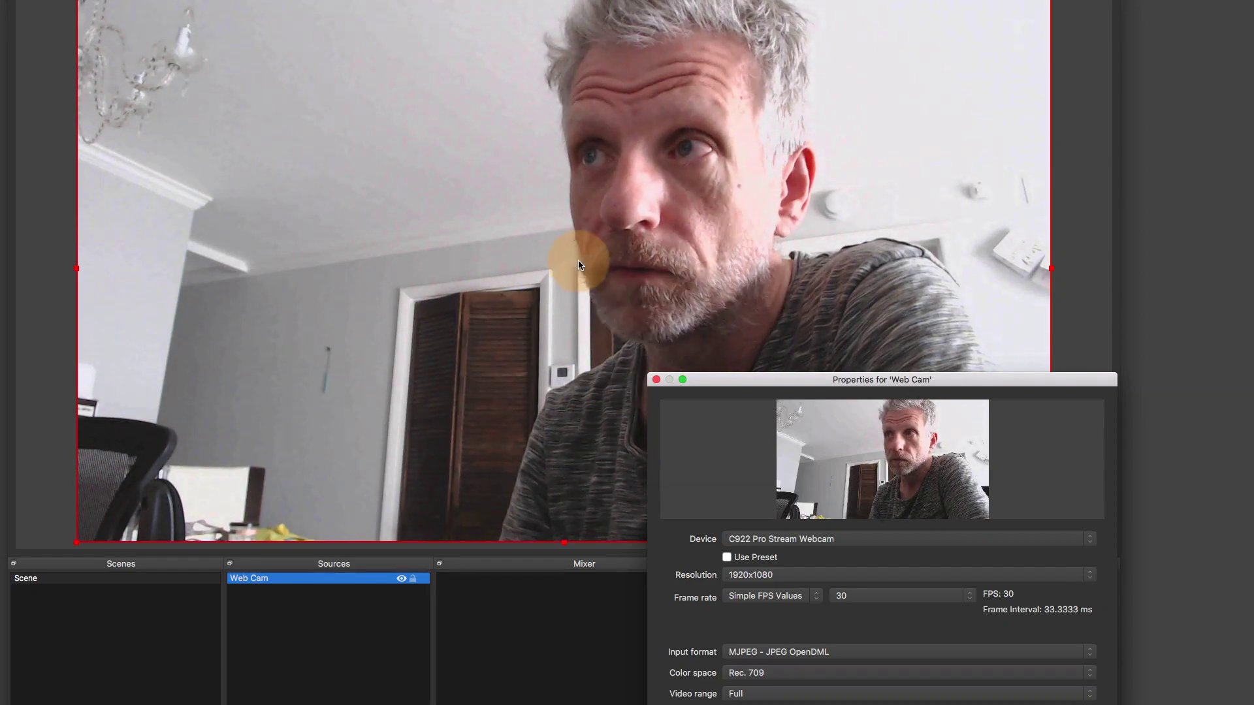
pyautogui.click(784, 696)
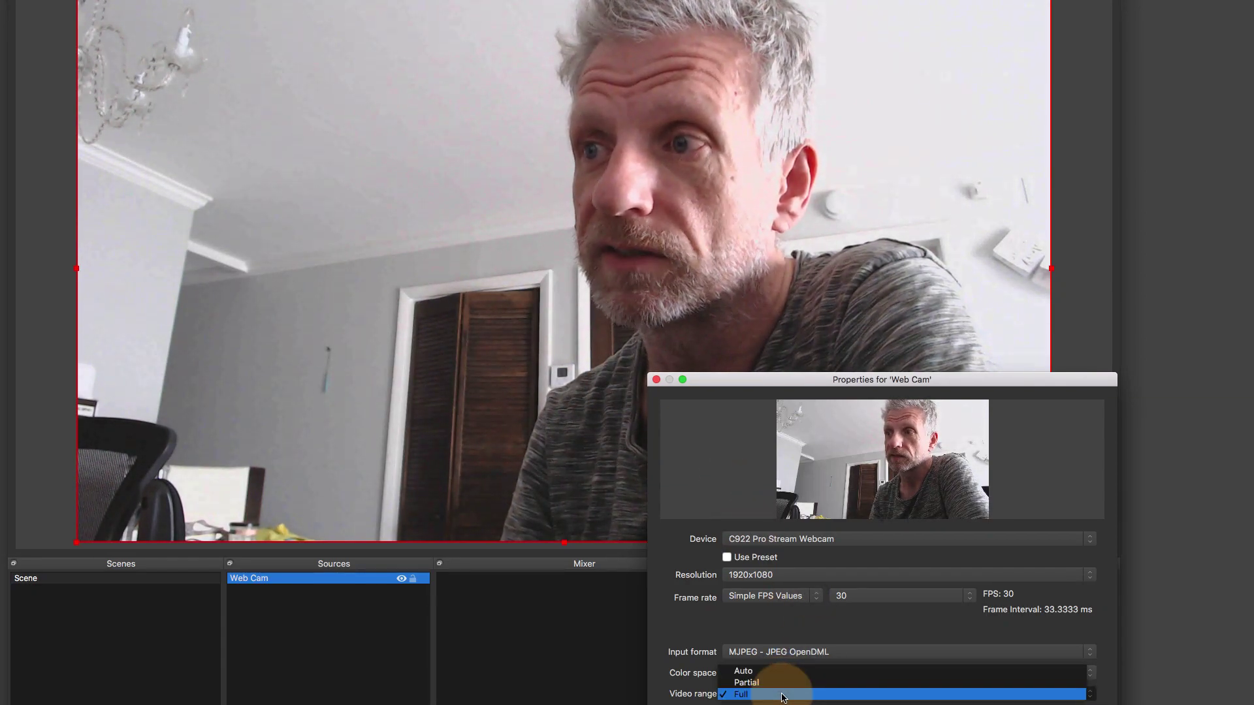
pyautogui.click(785, 683)
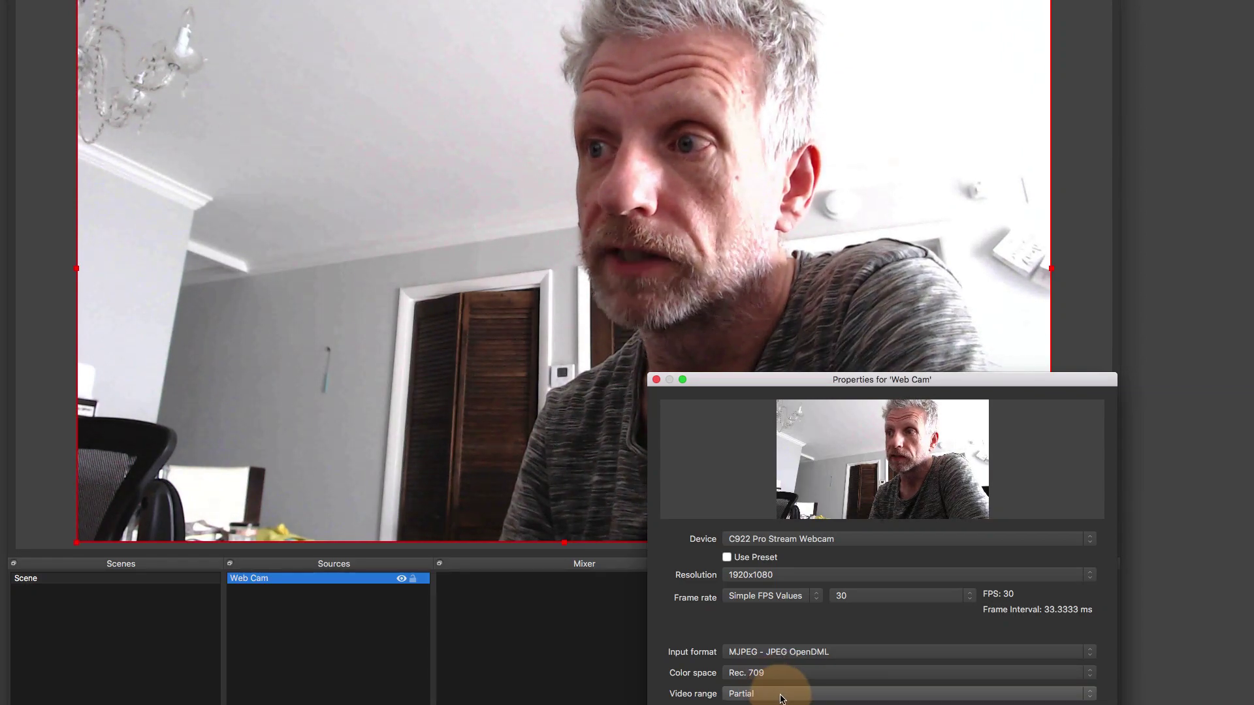
pyautogui.click(782, 695)
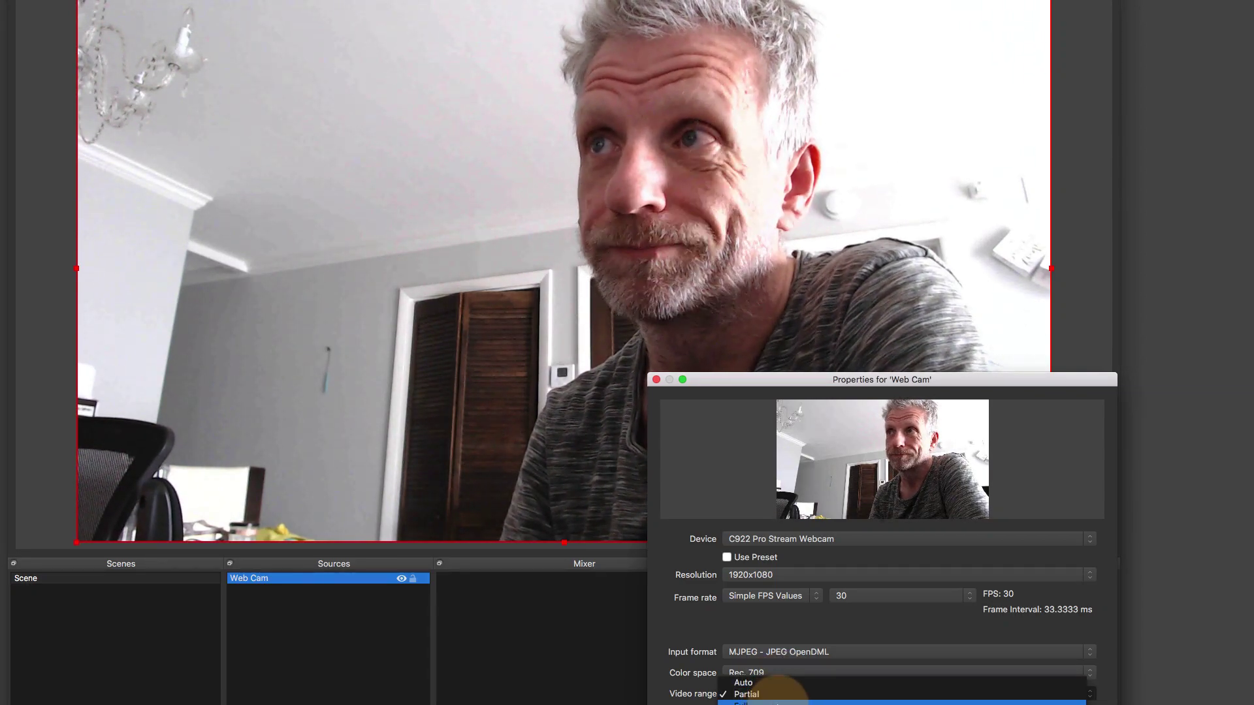
pyautogui.click(777, 702)
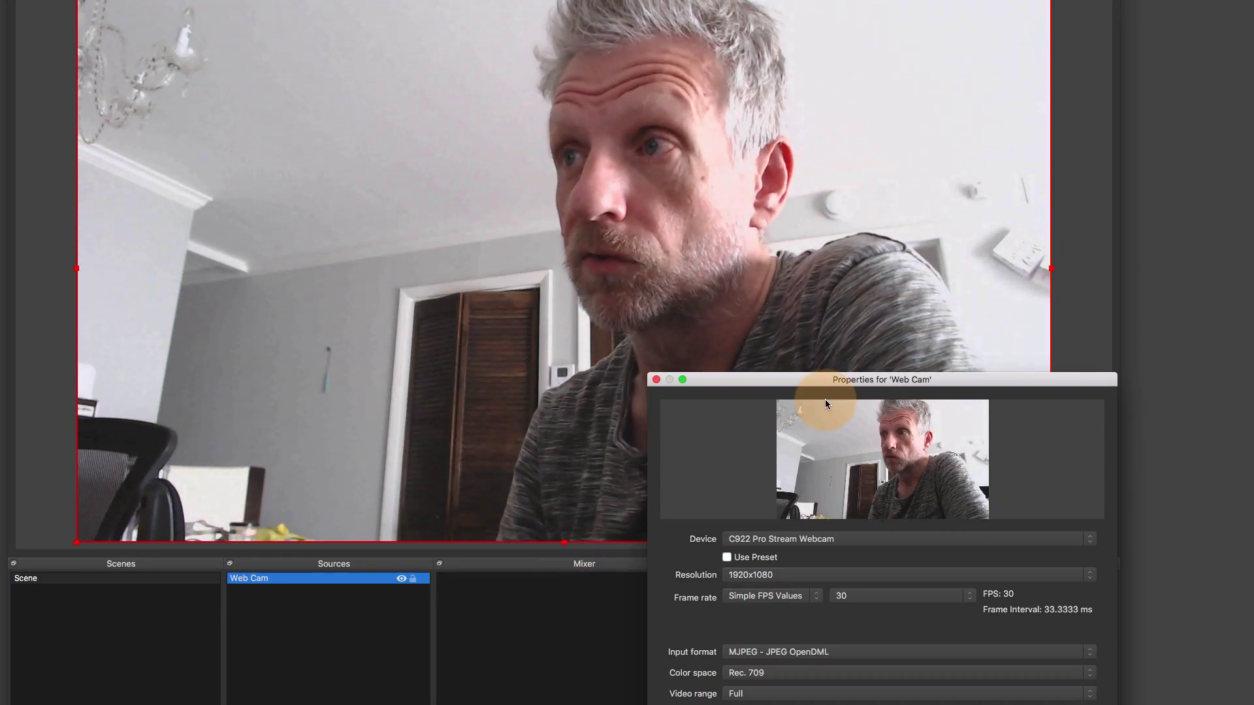
pyautogui.moveTo(815, 383); pyautogui.dragTo(691, 371)
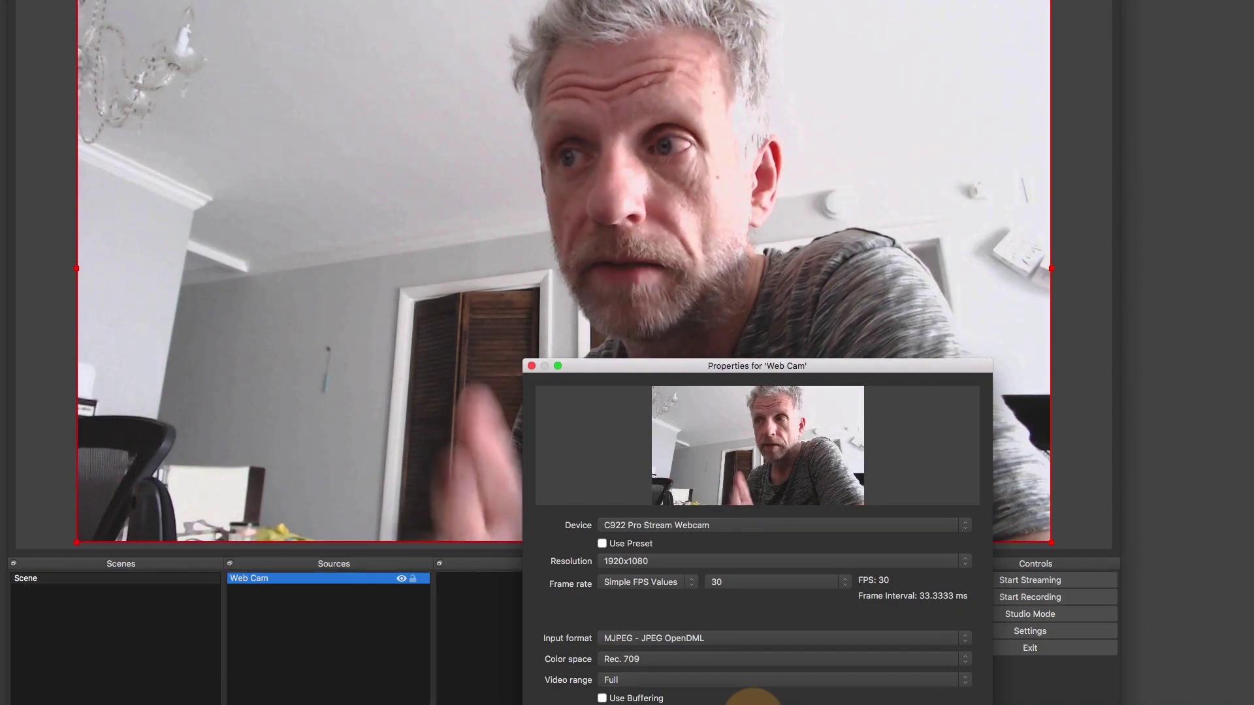
pyautogui.click(751, 658)
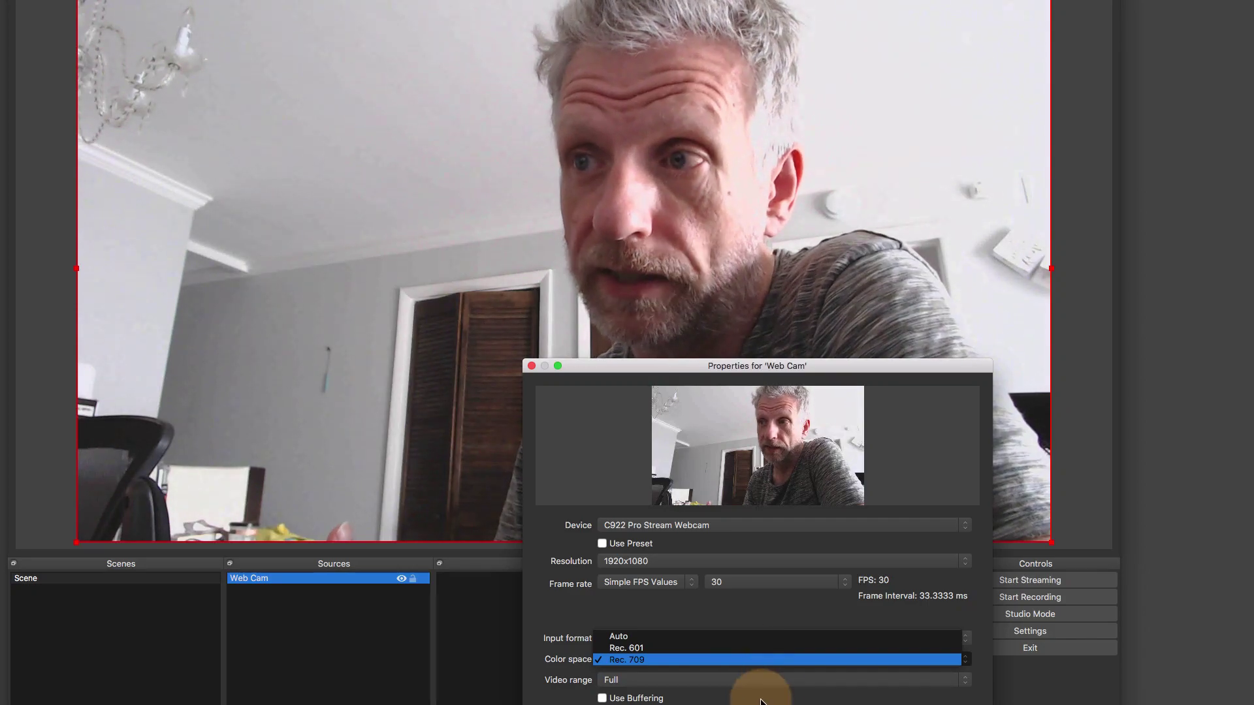